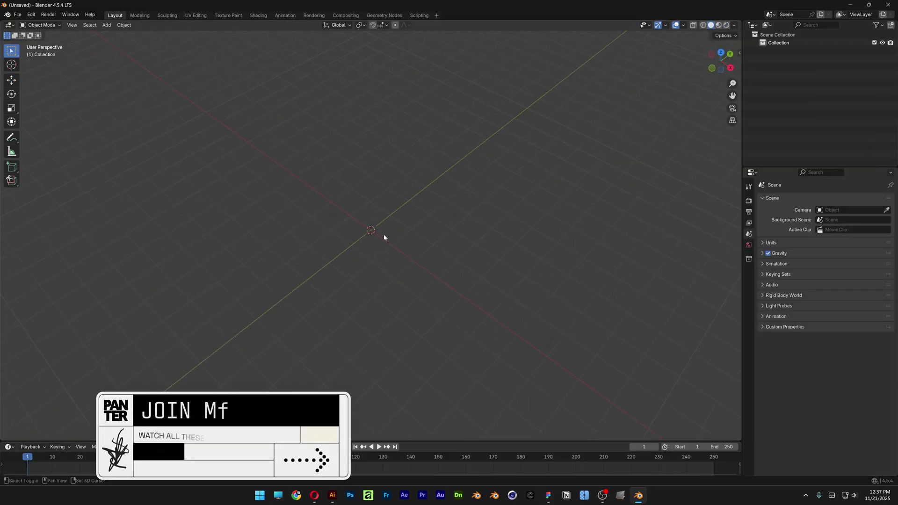
# Step: Add a text object at the origin and replace its default wording with "panter"
pyautogui.hotkey('shift', 'a')
pyautogui.click(367, 276)
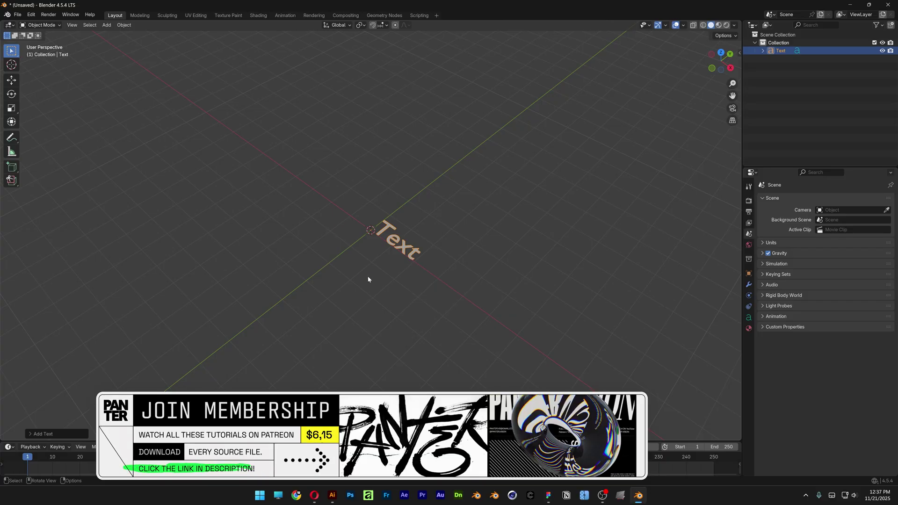
pyautogui.moveTo(367, 277); pyautogui.dragTo(486, 279, button='middle')
pyautogui.press('Tab')
pyautogui.press('BackSpace')
pyautogui.press('BackSpace')
pyautogui.press('BackSpace')
pyautogui.press('BackSpace')
pyautogui.write('Panter')
pyautogui.press('Tab')
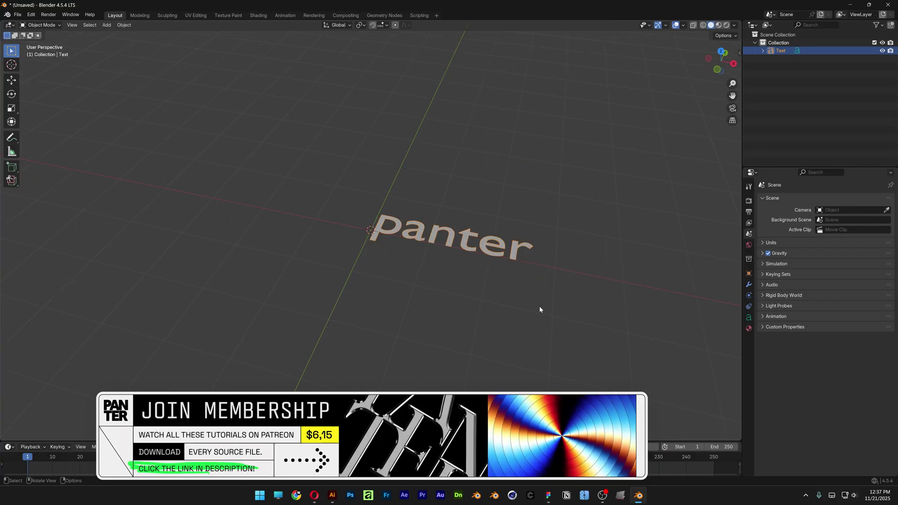
# Step: Load Planet Kosmos Regular from the system fonts as the text's regular font
pyautogui.moveTo(539, 306); pyautogui.dragTo(584, 281, button='middle')
pyautogui.click(749, 318)
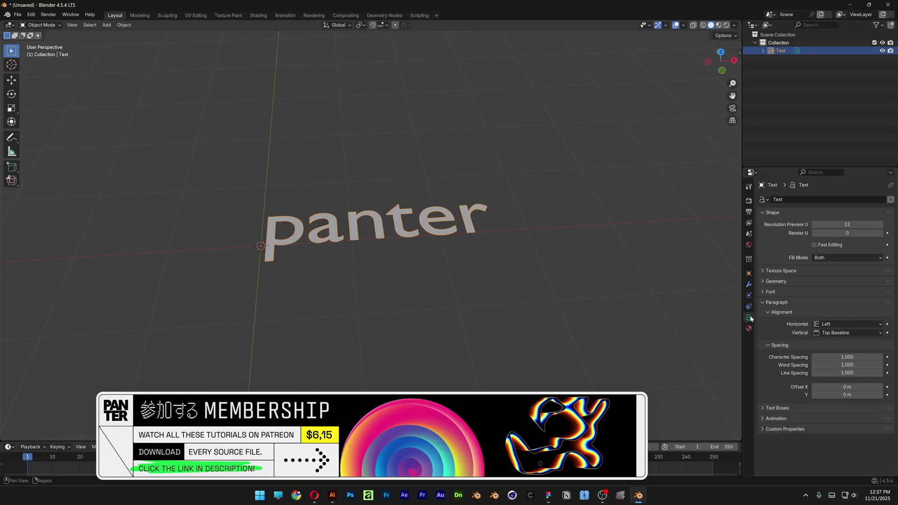
pyautogui.click(770, 292)
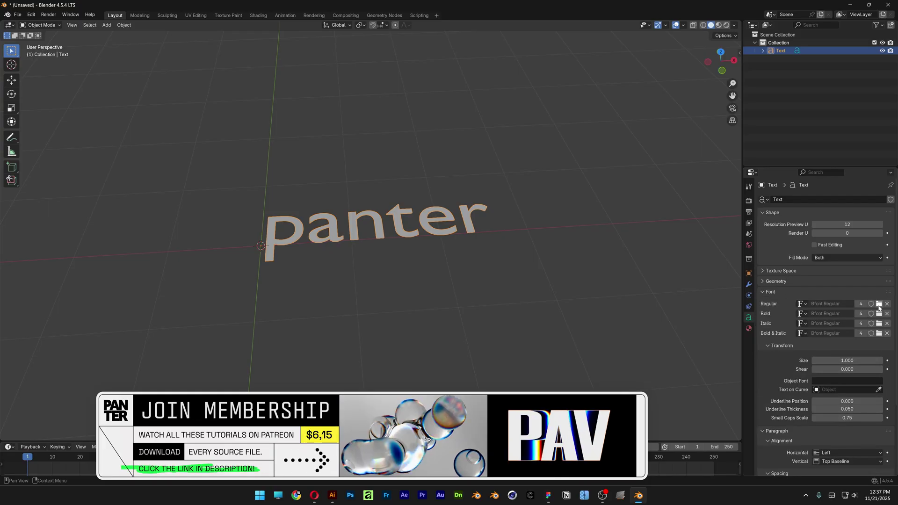
pyautogui.click(878, 305)
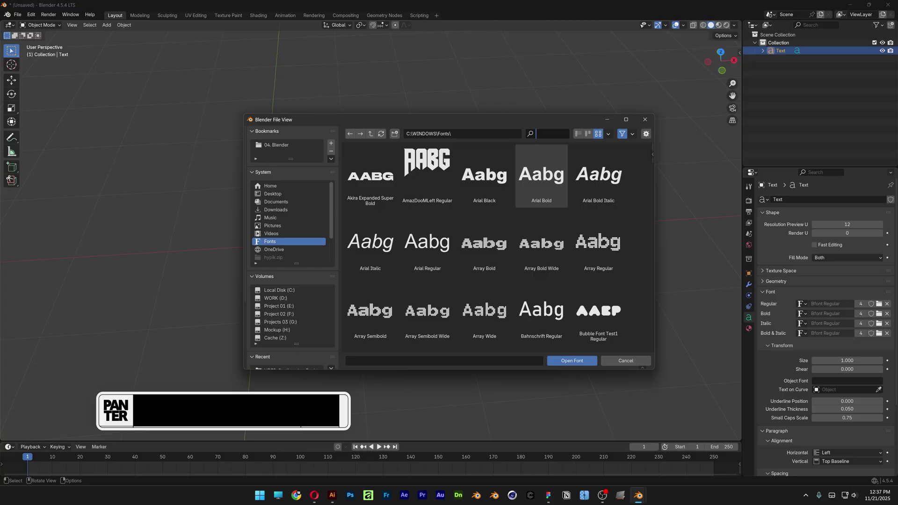
pyautogui.write('plan')
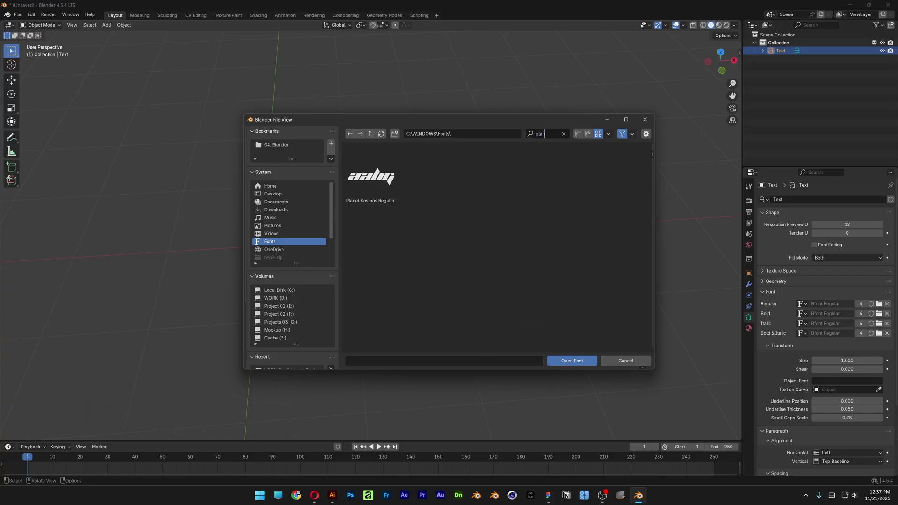
pyautogui.click(370, 176)
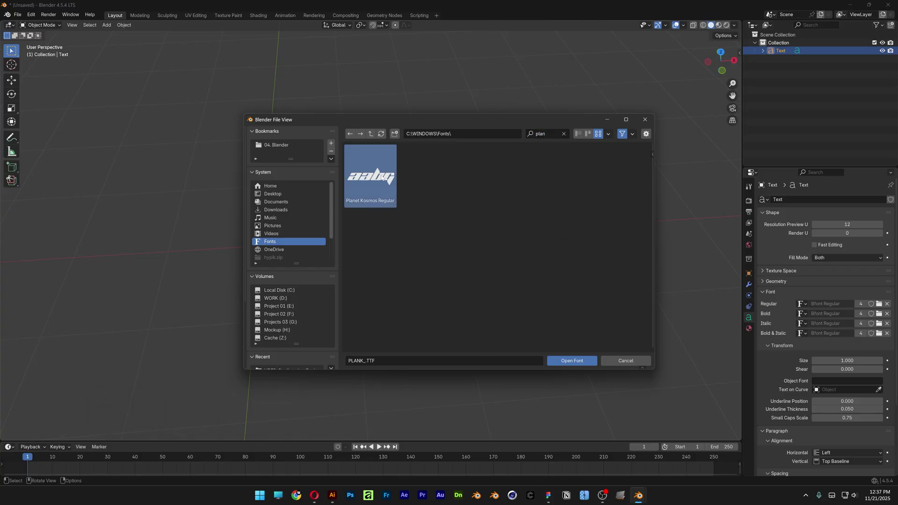
pyautogui.click(582, 360)
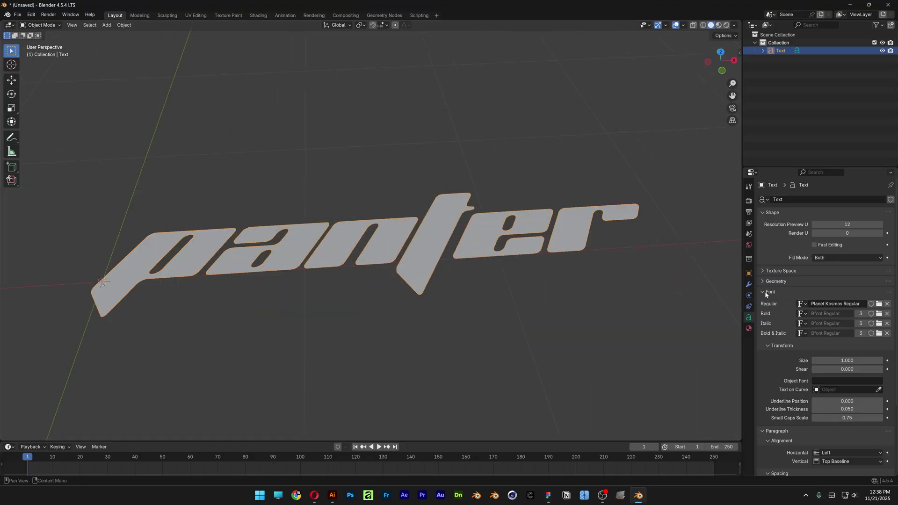
# Step: Give the text an extrusion of 0.07 m and a round bevel with a depth of 0.01 m
pyautogui.click(764, 292)
pyautogui.click(762, 282)
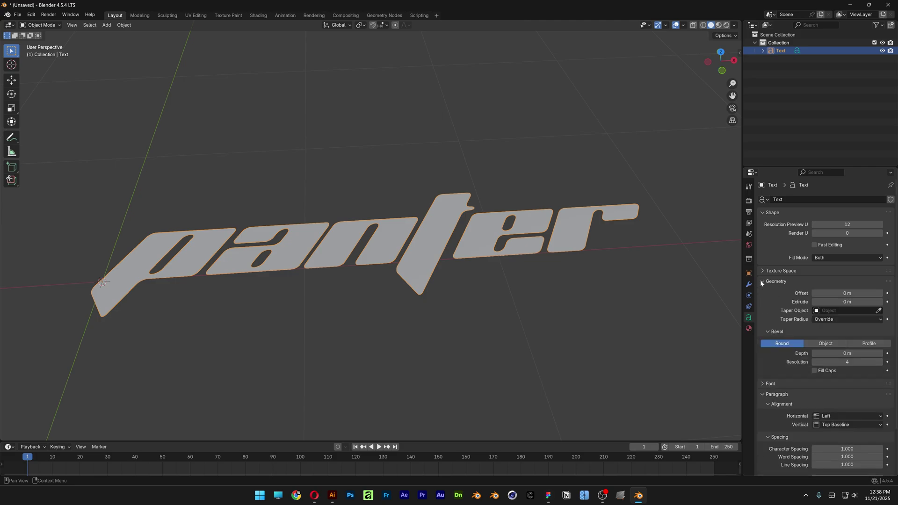
pyautogui.moveTo(840, 302); pyautogui.dragTo(853, 302)
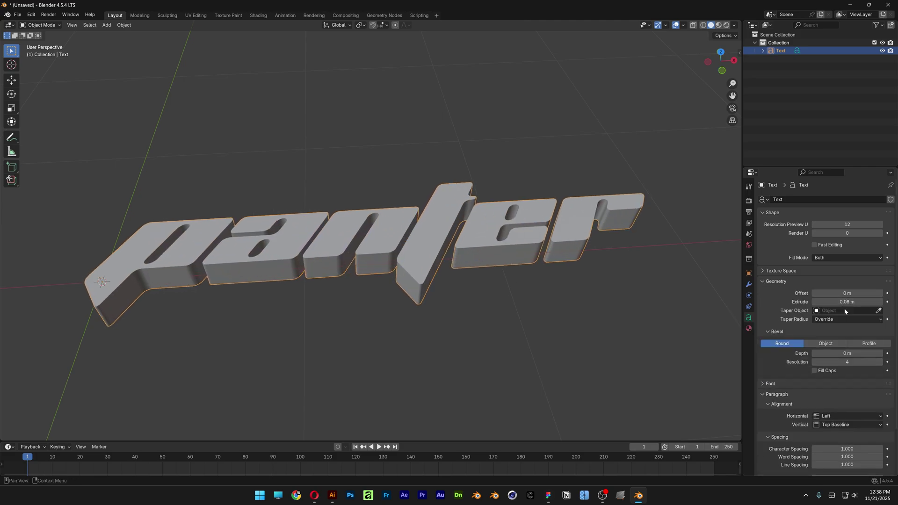
pyautogui.click(879, 353)
pyautogui.moveTo(400, 256); pyautogui.dragTo(403, 275, button='middle')
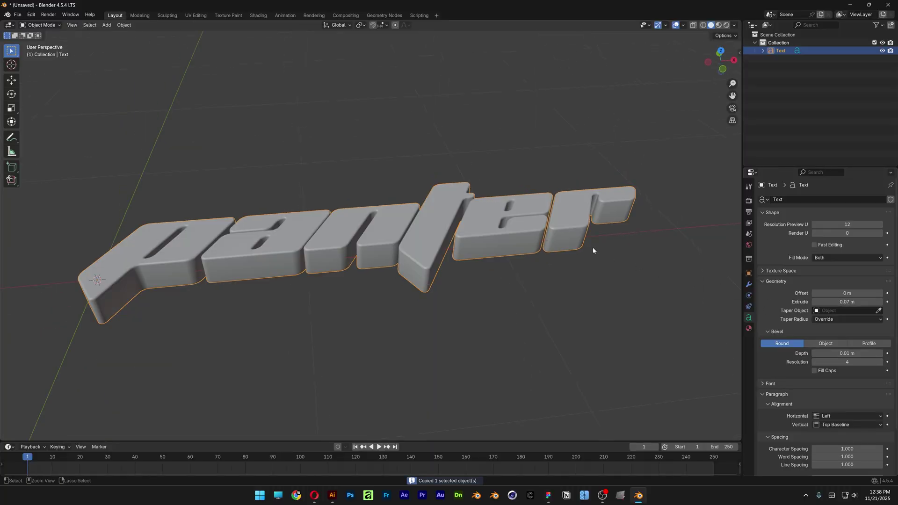
# Step: Paste a copy of the text in place, and set the original's extrusion to 0.05 m and bevel depth to 0.03 m
pyautogui.hotkey('ctrl', 'v')
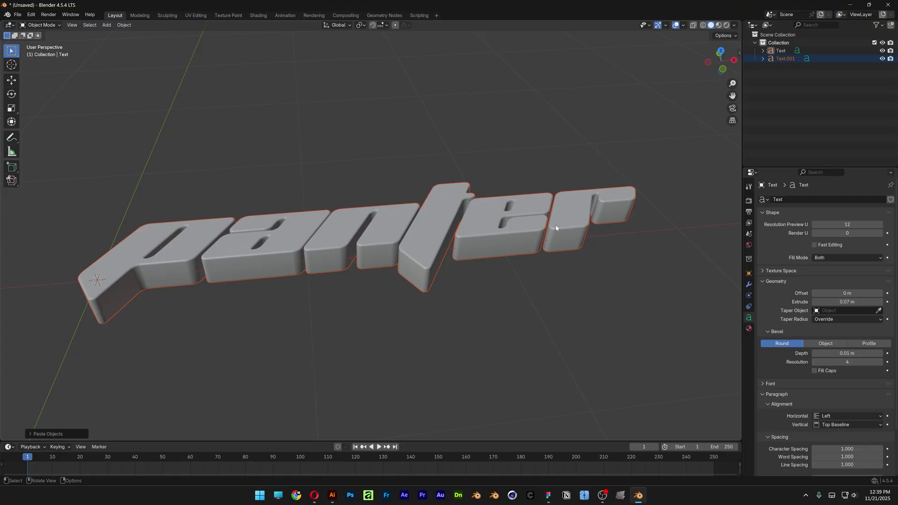
pyautogui.click(813, 302)
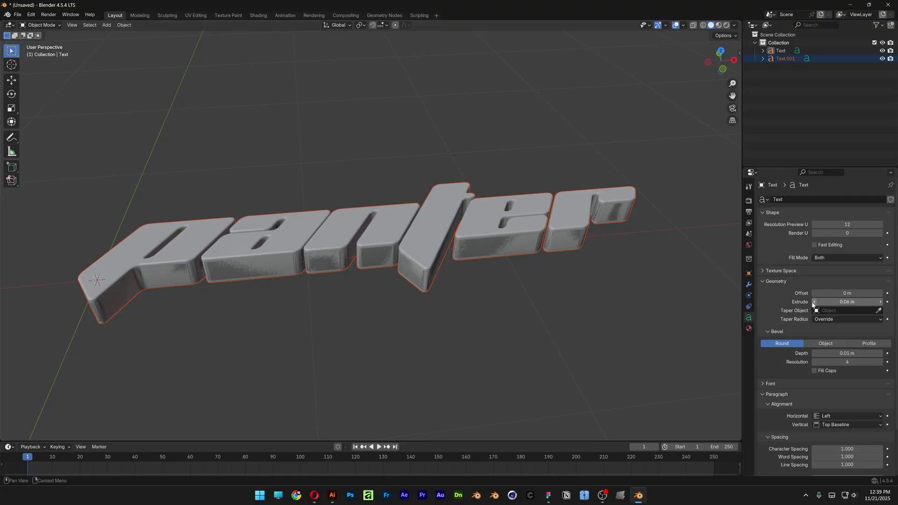
pyautogui.click(814, 302)
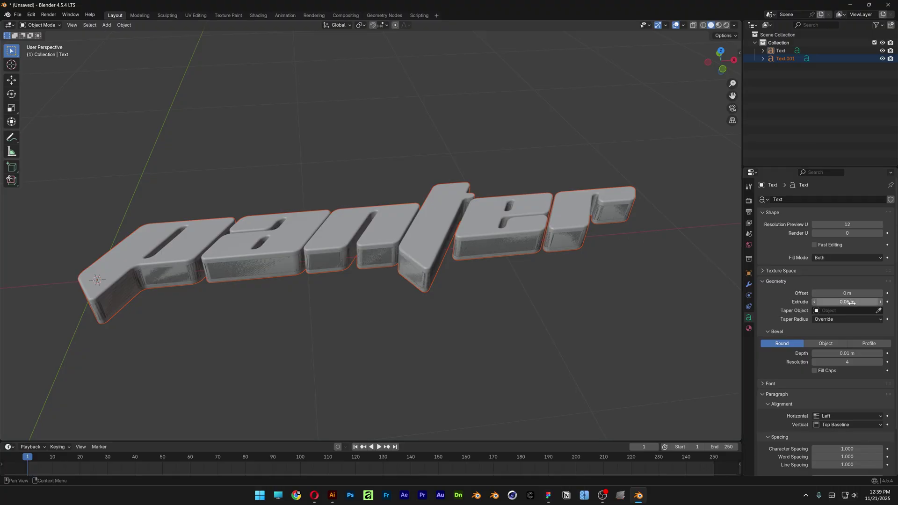
pyautogui.click(879, 354)
pyautogui.click(879, 353)
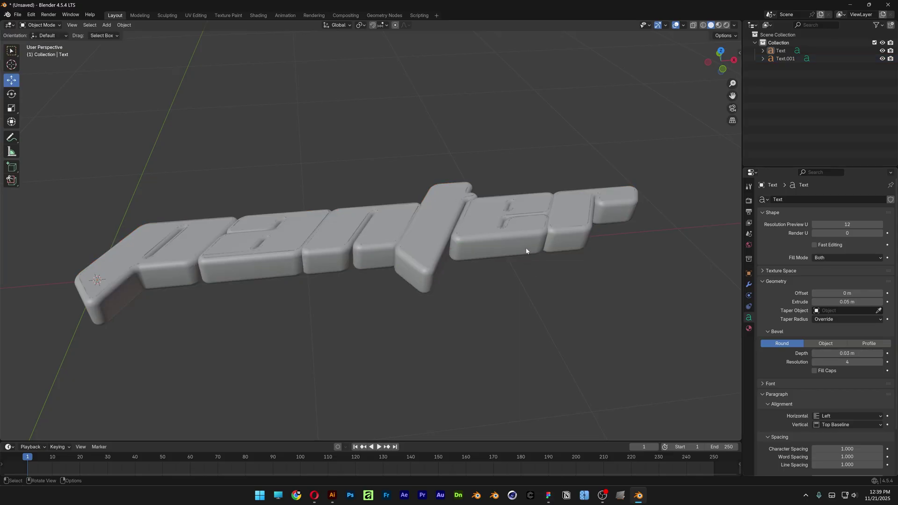
# Step: Lower the thicker original text slightly along Z so that it sits behind the copy
pyautogui.click(526, 248)
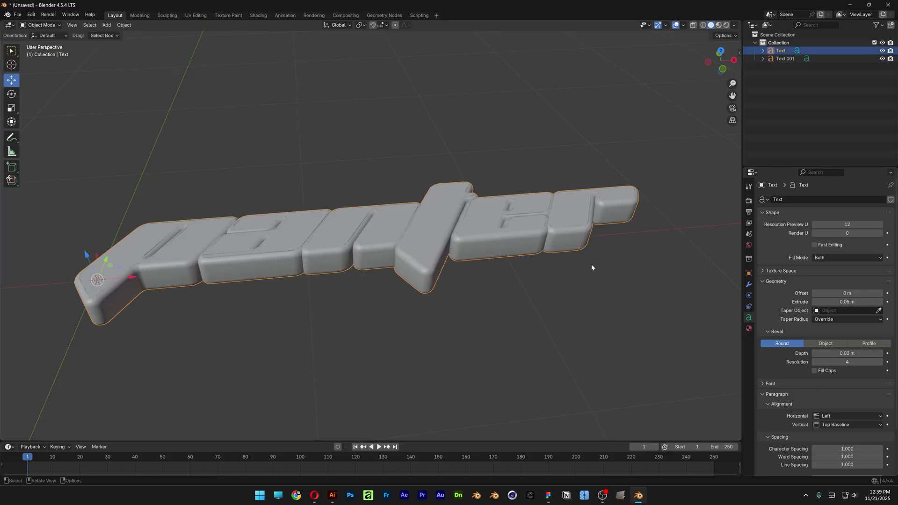
pyautogui.moveTo(442, 214); pyautogui.dragTo(311, 145, button='middle')
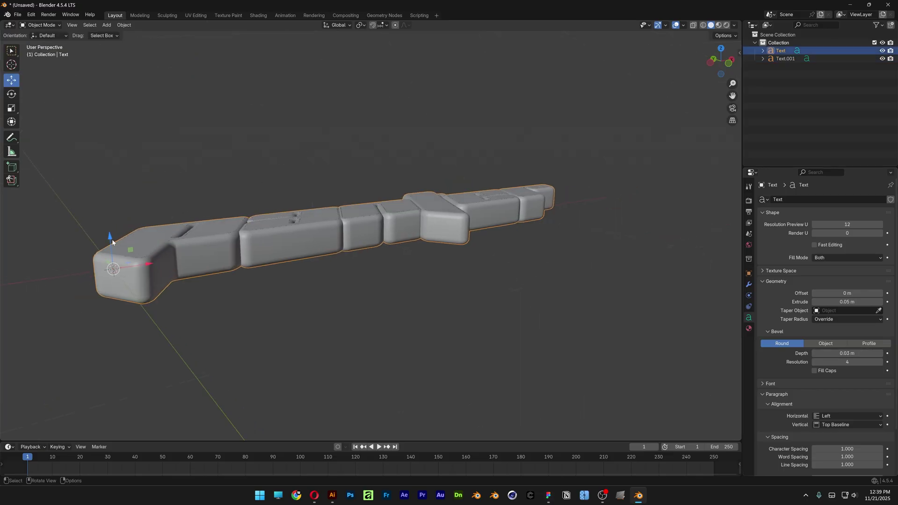
pyautogui.moveTo(113, 241); pyautogui.dragTo(117, 250)
# Step: Center both text objects by moving each one's geometry to its origin
pyautogui.moveTo(340, 191); pyautogui.dragTo(346, 227, button='middle')
pyautogui.rightClick(346, 224)
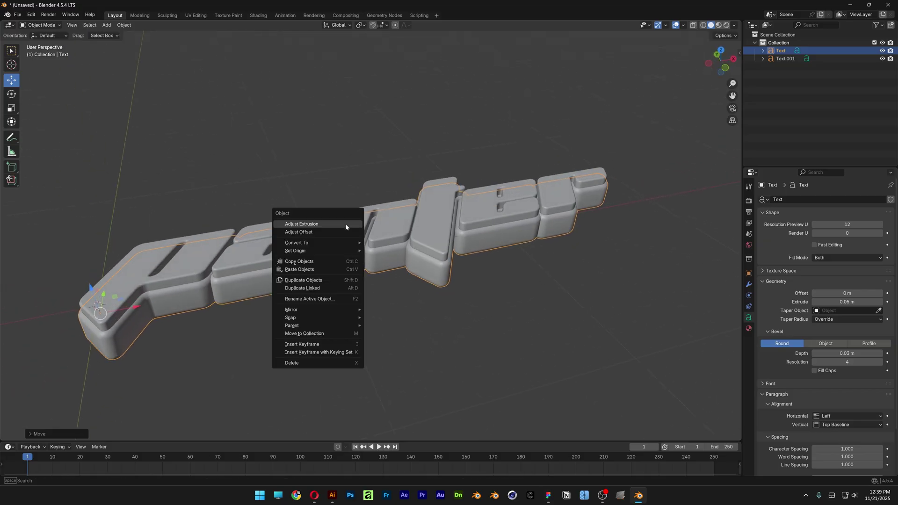
pyautogui.moveTo(320, 255)
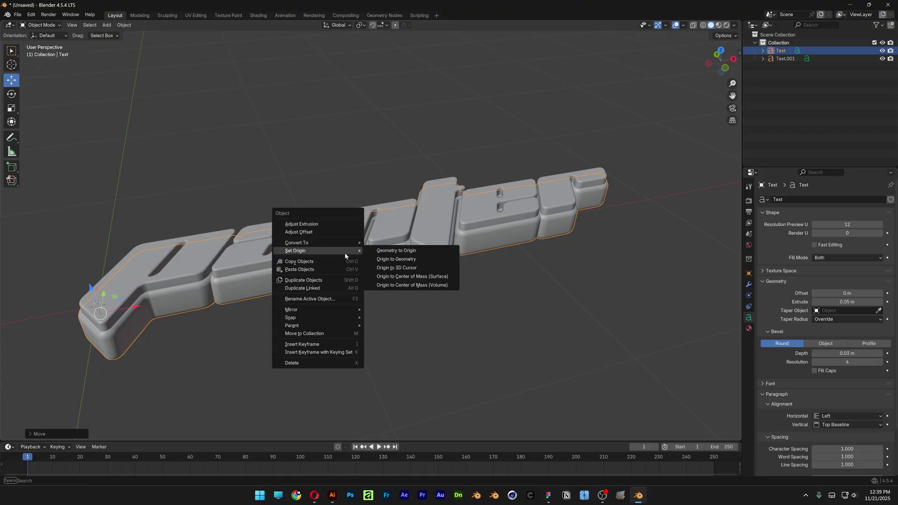
pyautogui.click(395, 253)
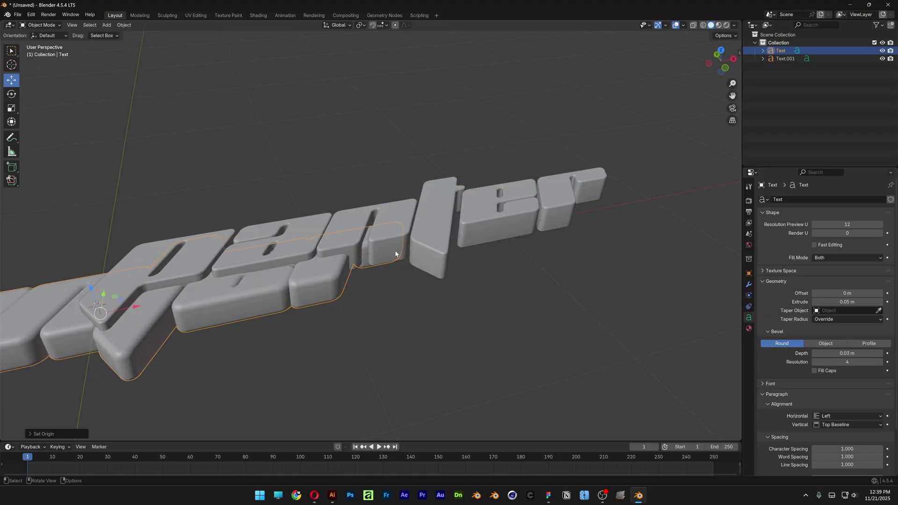
pyautogui.click(492, 227)
pyautogui.rightClick(492, 228)
pyautogui.moveTo(492, 228)
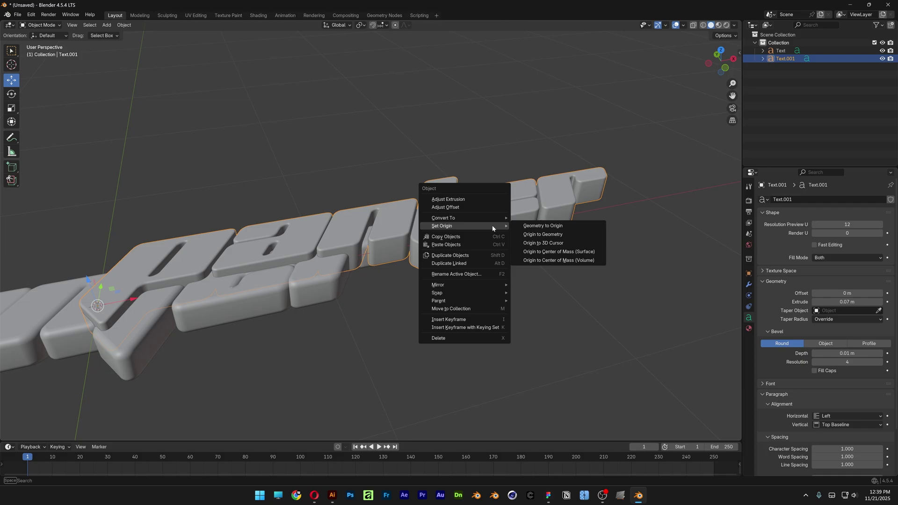
pyautogui.click(553, 227)
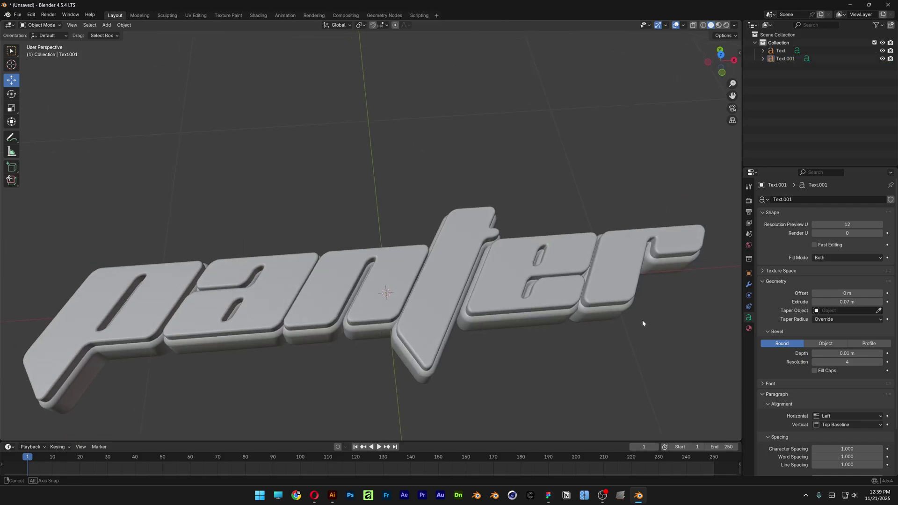
# Step: Set the backing text's bevel depth to 0.05 m and its extrusion to 0.03 m
pyautogui.moveTo(643, 323); pyautogui.dragTo(611, 327, button='middle')
pyautogui.click(607, 321)
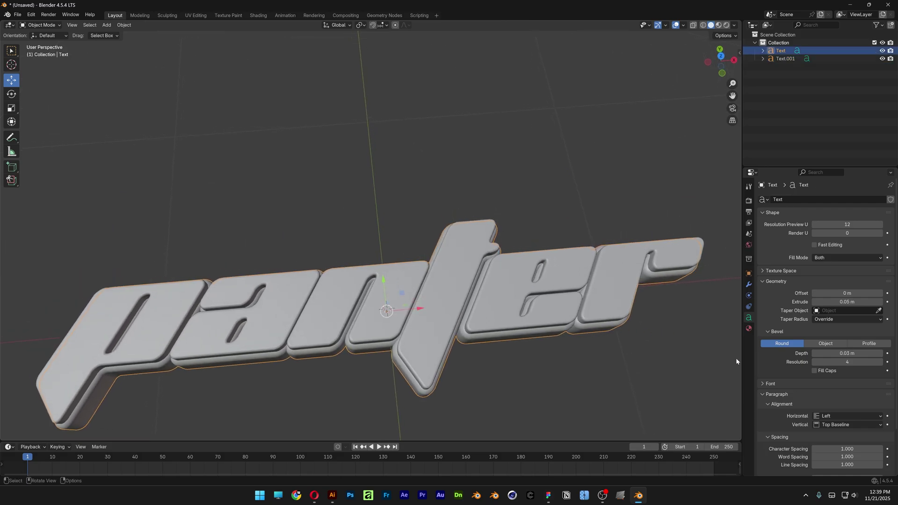
pyautogui.click(881, 354)
pyautogui.click(881, 353)
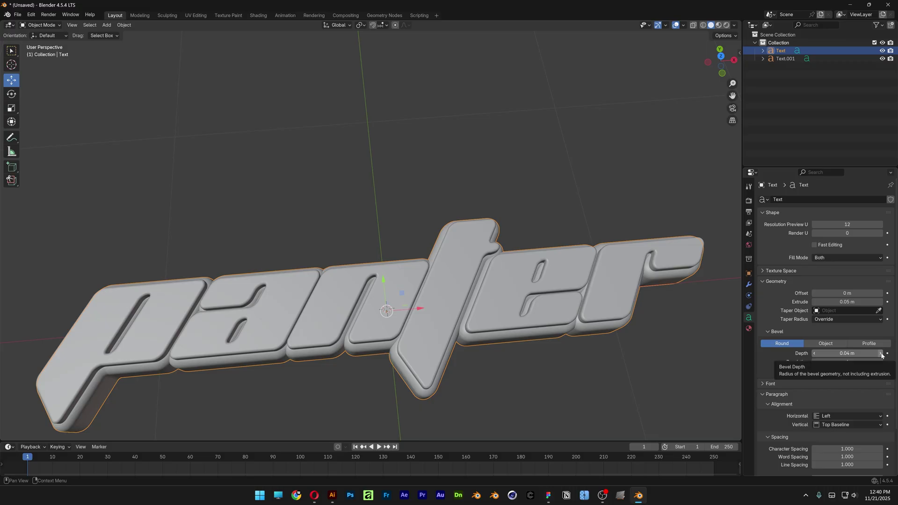
pyautogui.keyDown('shift'); pyautogui.moveTo(498, 312); pyautogui.dragTo(537, 205, button='middle'); pyautogui.keyUp('shift')
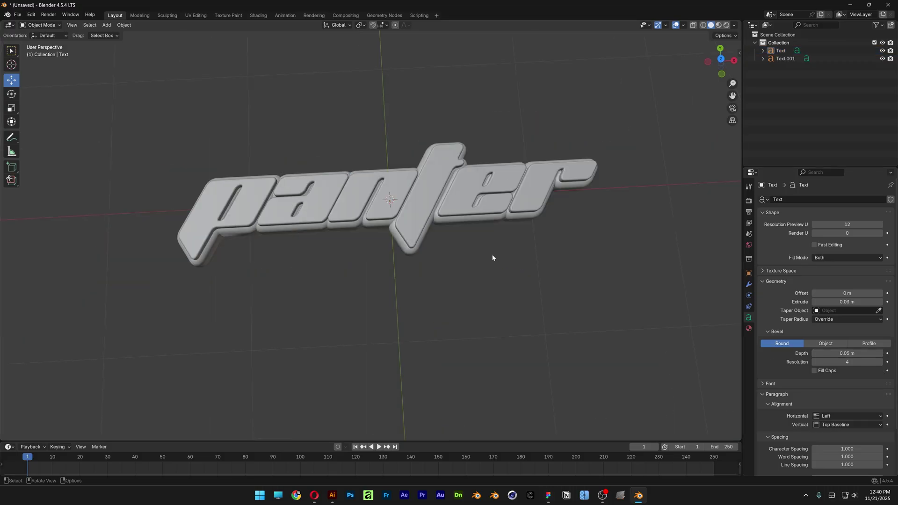
# Step: Add a Bézier circle around the text with a bevel depth of 0.02 m and a preview resolution of 25
pyautogui.hotkey('shift', 'a')
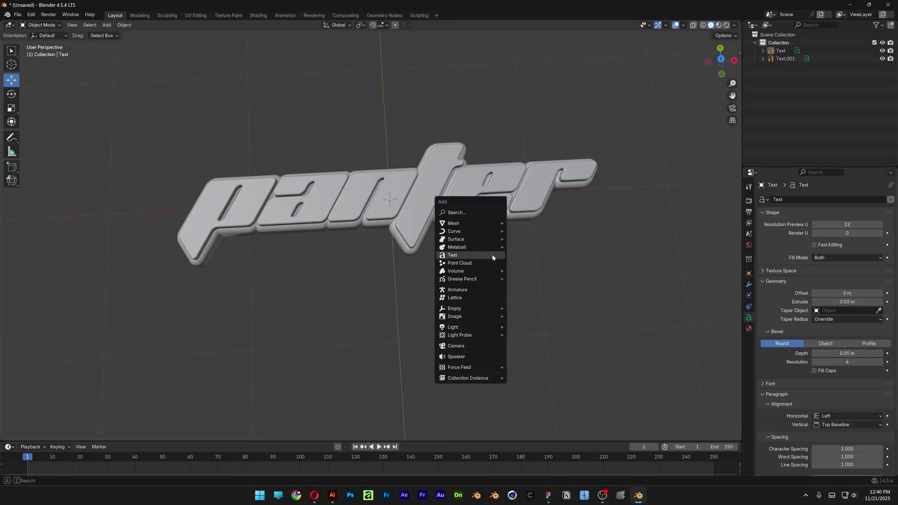
pyautogui.moveTo(469, 234)
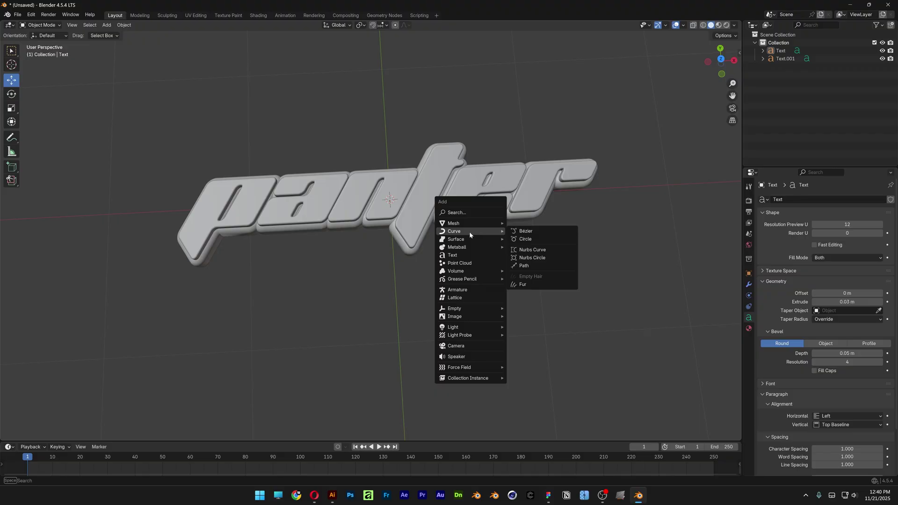
pyautogui.click(545, 239)
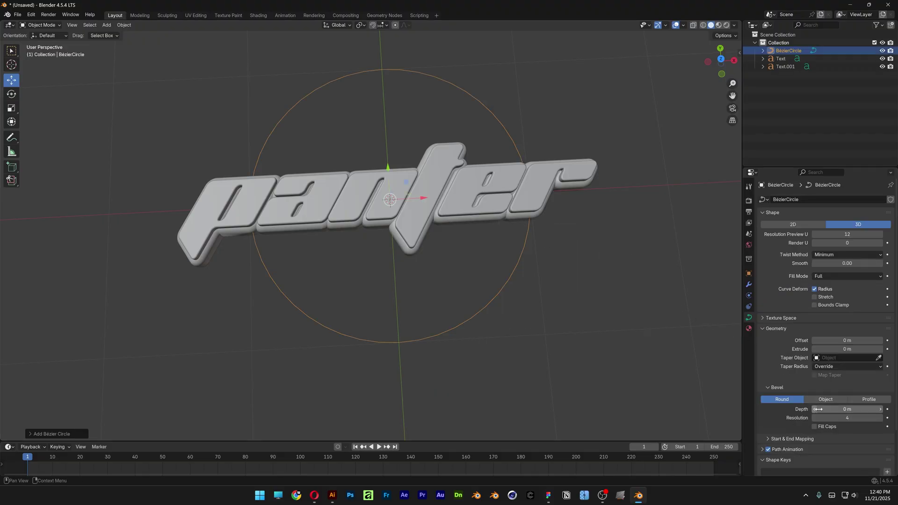
pyautogui.click(880, 409)
pyautogui.click(880, 409)
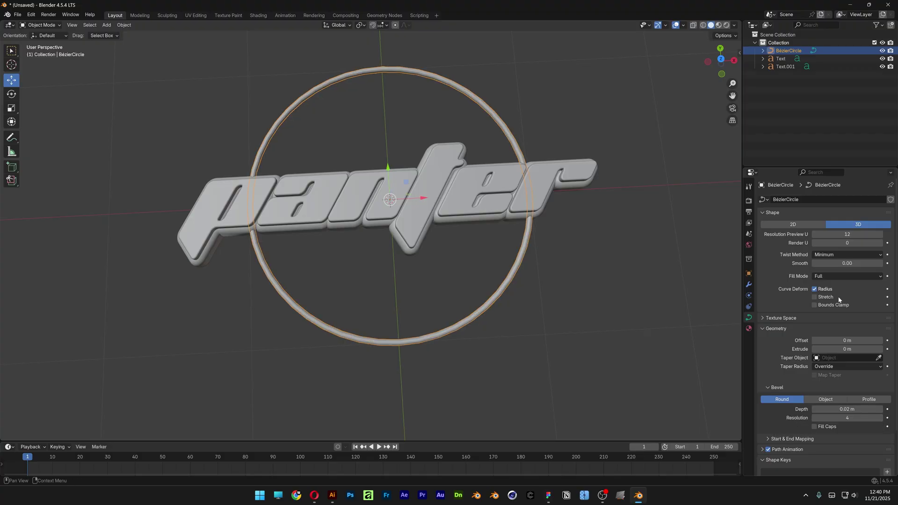
pyautogui.moveTo(836, 234); pyautogui.dragTo(867, 235)
pyautogui.scroll(2, 485, 158)
pyautogui.scroll(-2, 485, 157)
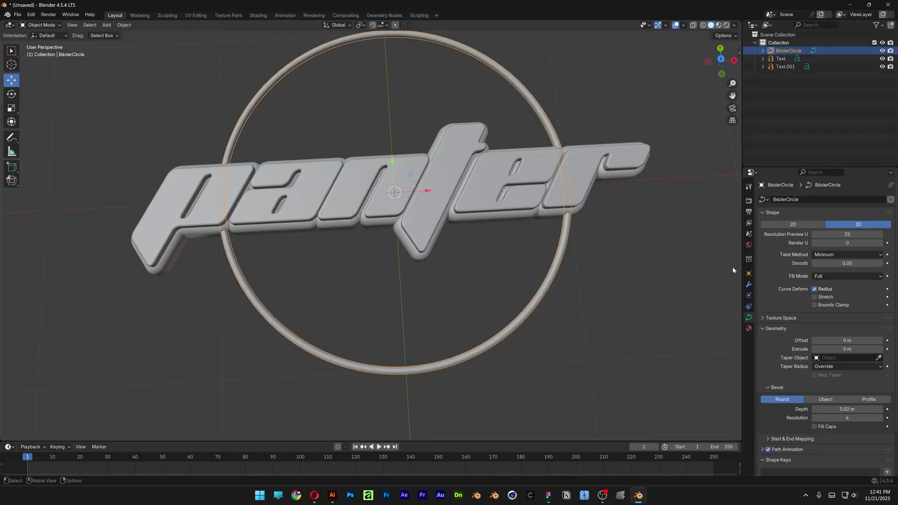
# Step: Thicken the circle into a heavier ring by setting its bevel depth to 0.1 m
pyautogui.click(879, 411)
pyautogui.click(879, 410)
pyautogui.click(879, 411)
pyautogui.click(879, 410)
pyautogui.click(880, 410)
pyautogui.click(879, 410)
pyautogui.moveTo(820, 411)
pyautogui.mouseDown()
pyautogui.moveTo(837, 410)
pyautogui.moveTo(818, 411)
pyautogui.mouseUp()
pyautogui.scroll(-3, 522, 205)
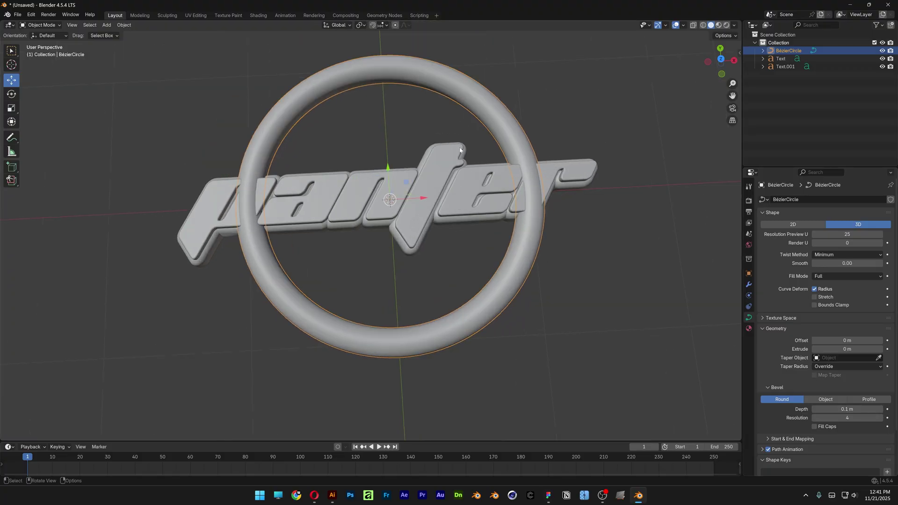
# Step: Taper the ring by shrinking the curve radius at its control point beside the letter r
pyautogui.press('Tab')
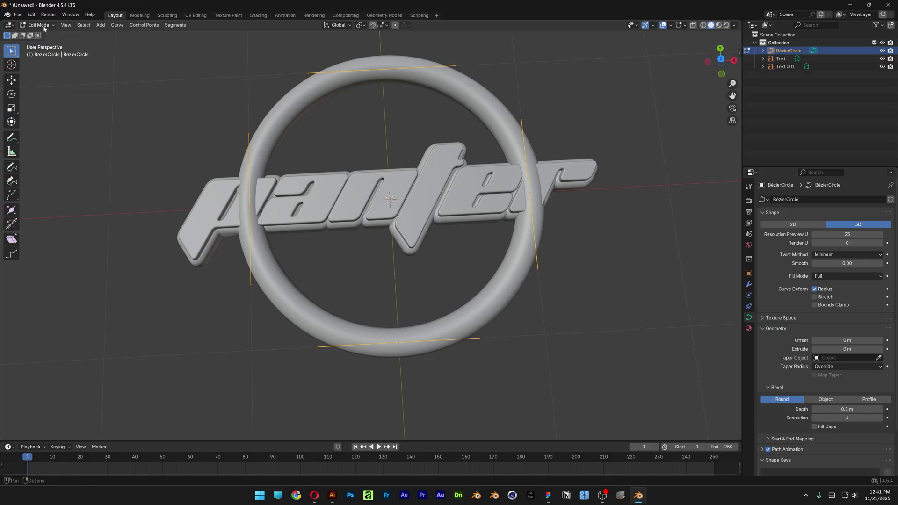
pyautogui.scroll(2, 626, 181)
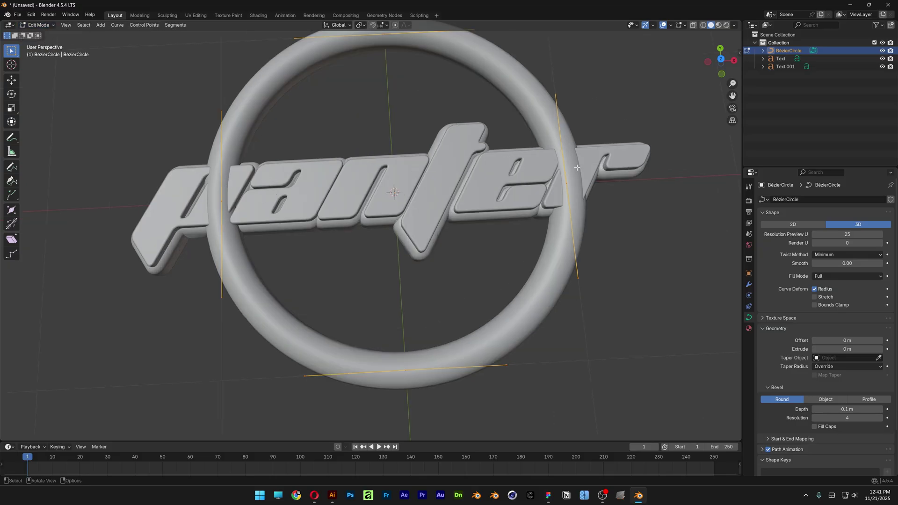
pyautogui.keyDown('shift'); pyautogui.moveTo(626, 180); pyautogui.dragTo(527, 206, button='middle'); pyautogui.keyUp('shift')
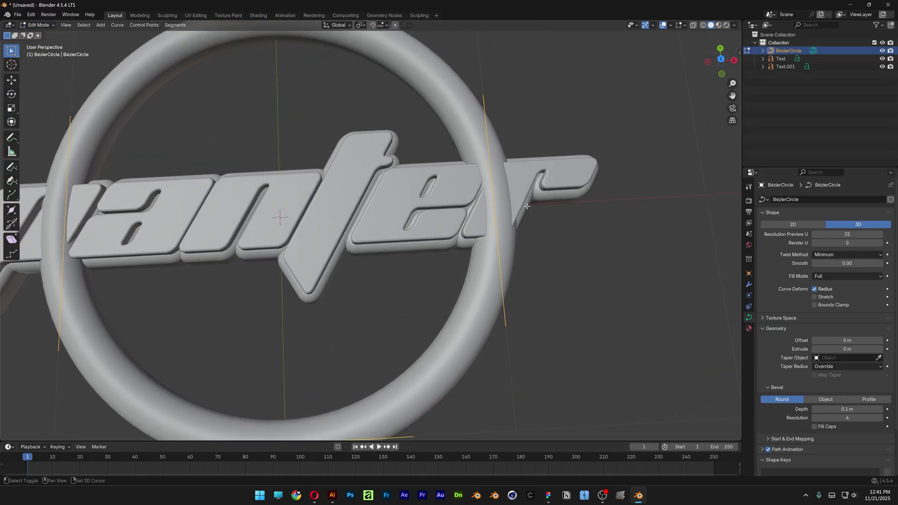
pyautogui.click(494, 206)
pyautogui.hotkey('alt', 's')
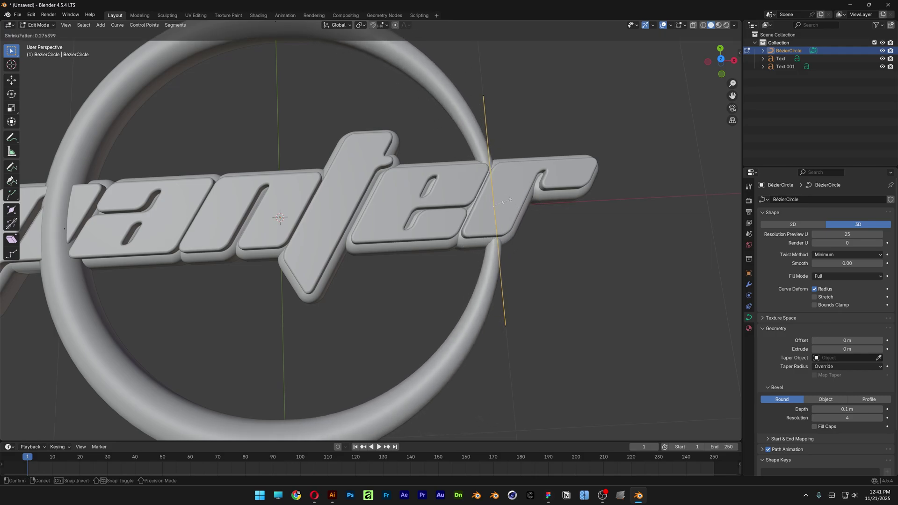
pyautogui.click(497, 203)
pyautogui.press('Tab')
pyautogui.scroll(-4, 489, 208)
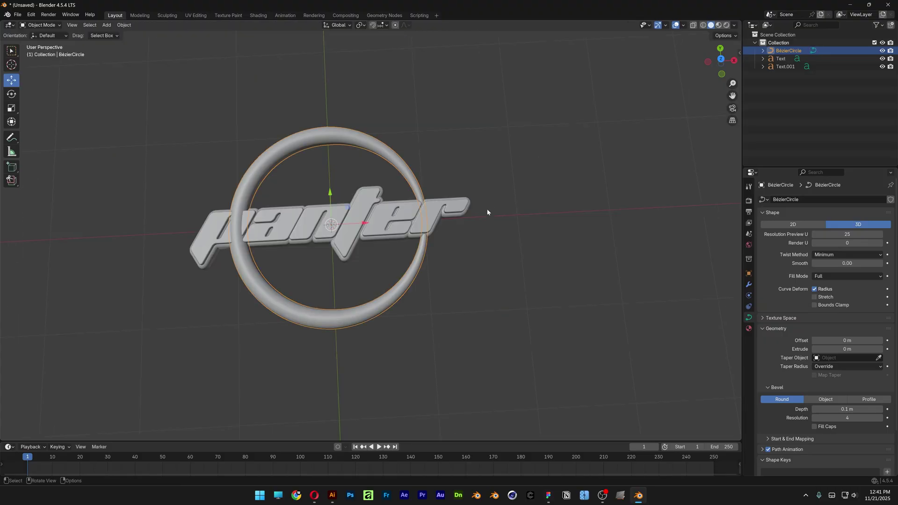
# Step: Raise the ring above the text along the Z axis
pyautogui.moveTo(487, 209); pyautogui.dragTo(348, 162, button='middle')
pyautogui.moveTo(332, 174); pyautogui.dragTo(330, 143)
pyautogui.moveTo(330, 143); pyautogui.dragTo(375, 176, button='middle')
pyautogui.scroll(4, 508, 230)
pyautogui.scroll(2, 508, 230)
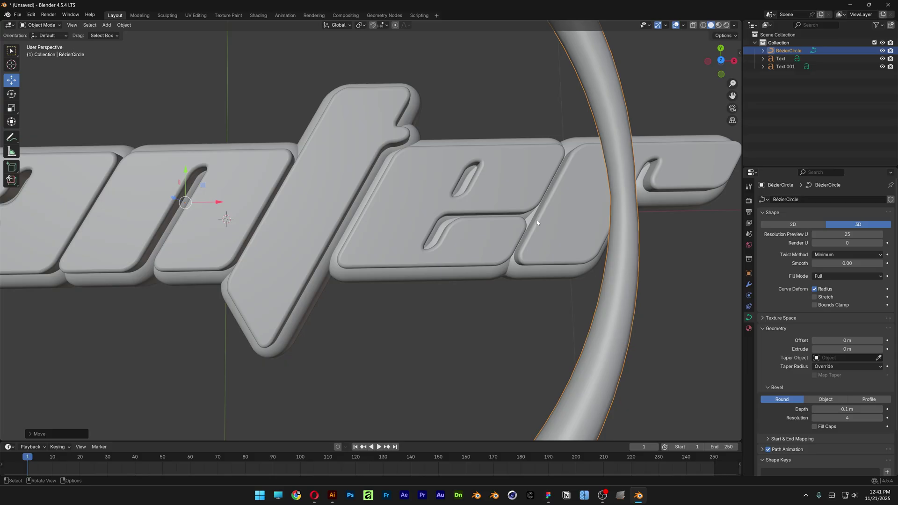
pyautogui.scroll(-4, 569, 215)
pyautogui.keyDown('shift'); pyautogui.moveTo(435, 186); pyautogui.dragTo(520, 213, button='middle'); pyautogui.keyUp('shift')
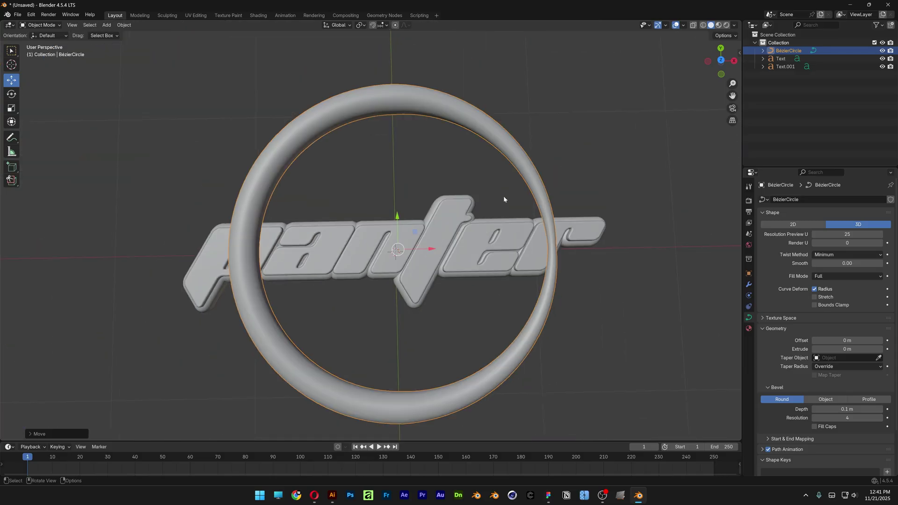
# Step: Shrink the curve radius at the ring's control points above and below the text to make the taper gradual
pyautogui.press('Tab')
pyautogui.keyDown('shift'); pyautogui.moveTo(416, 135); pyautogui.dragTo(367, 65); pyautogui.keyUp('shift')
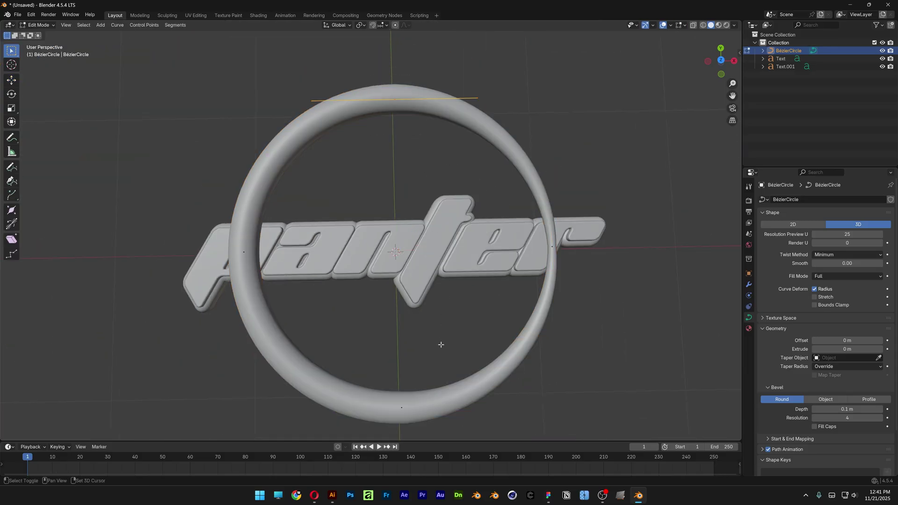
pyautogui.keyDown('shift'); pyautogui.moveTo(425, 374); pyautogui.dragTo(387, 422); pyautogui.keyUp('shift')
pyautogui.hotkey('alt', 's')
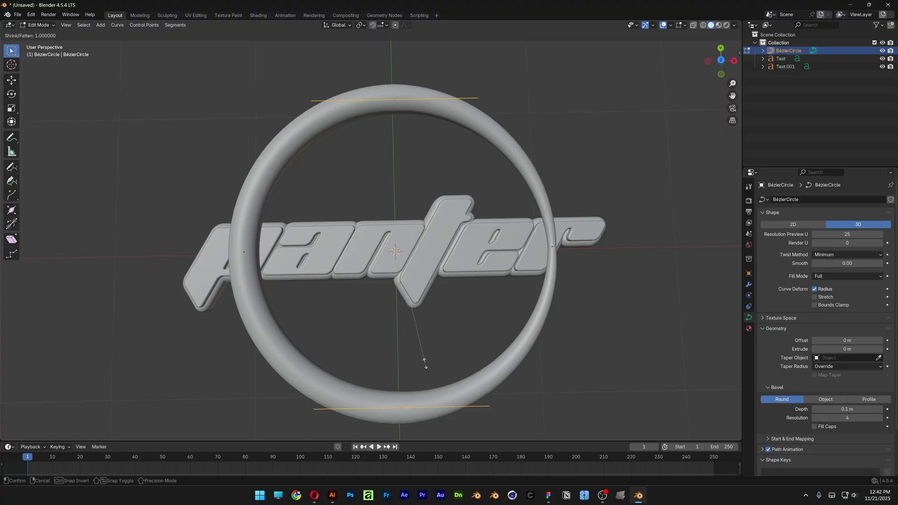
pyautogui.click(423, 295)
pyautogui.press('Tab')
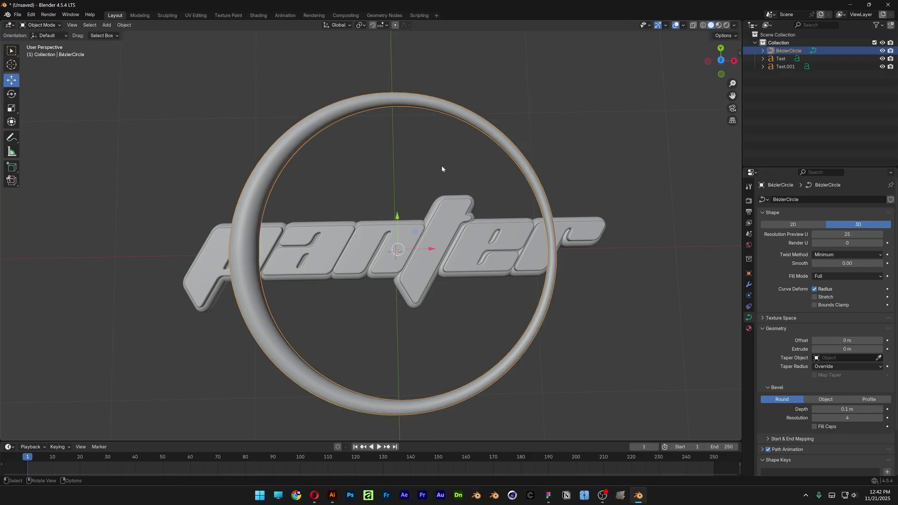
# Step: Scale the ring non-uniformly to squash it into an oval
pyautogui.click(12, 108)
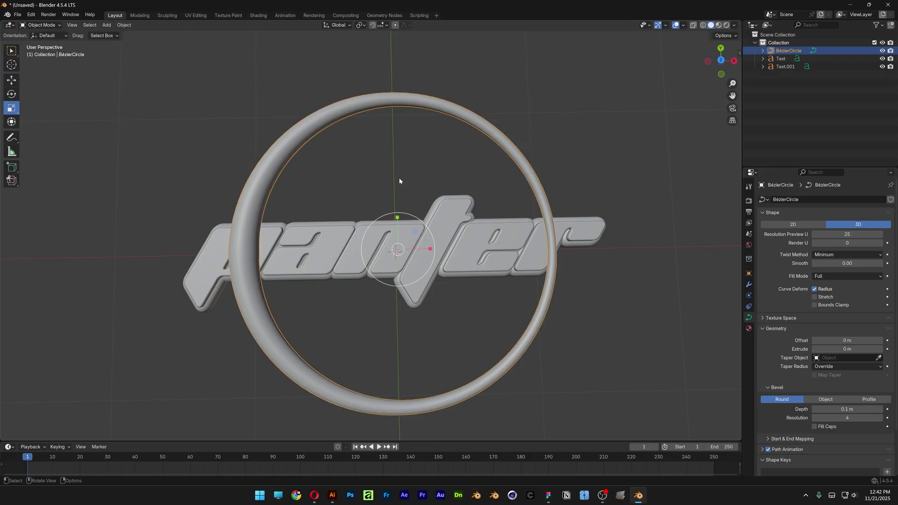
pyautogui.moveTo(399, 178); pyautogui.dragTo(388, 206, button='middle')
pyautogui.moveTo(382, 208); pyautogui.dragTo(388, 213)
pyautogui.moveTo(388, 212); pyautogui.dragTo(369, 145, button='middle')
pyautogui.moveTo(399, 113)
pyautogui.mouseDown()
pyautogui.moveTo(399, 102)
pyautogui.moveTo(399, 111)
pyautogui.mouseUp()
pyautogui.scroll(6, 309, 134)
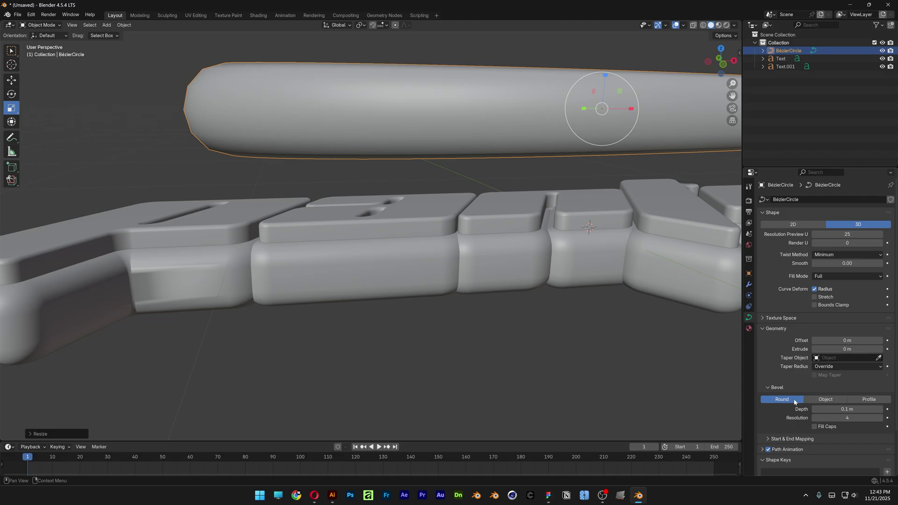
# Step: Raise the ring's bevel resolution to 9 and shade it smooth
pyautogui.click(880, 418)
pyautogui.click(880, 418)
pyautogui.click(880, 418)
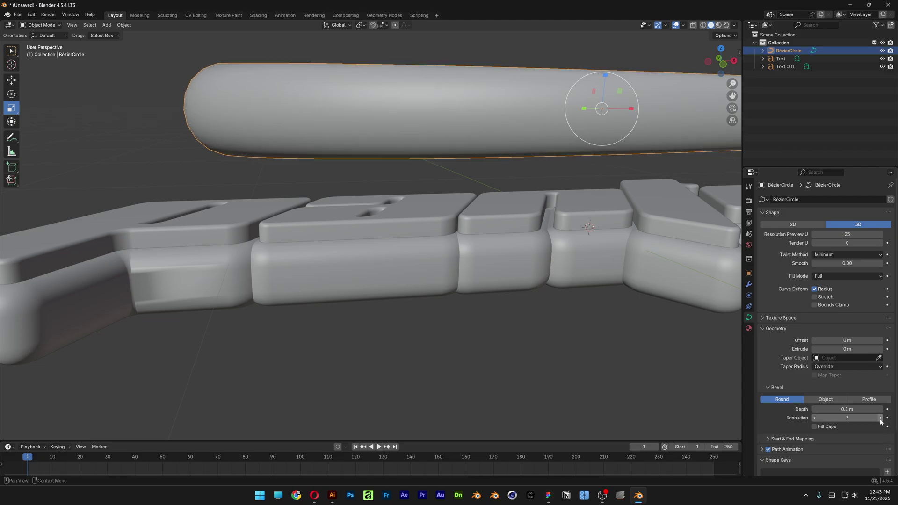
pyautogui.click(880, 418)
pyautogui.click(880, 418)
pyautogui.rightClick(324, 101)
pyautogui.moveTo(324, 102)
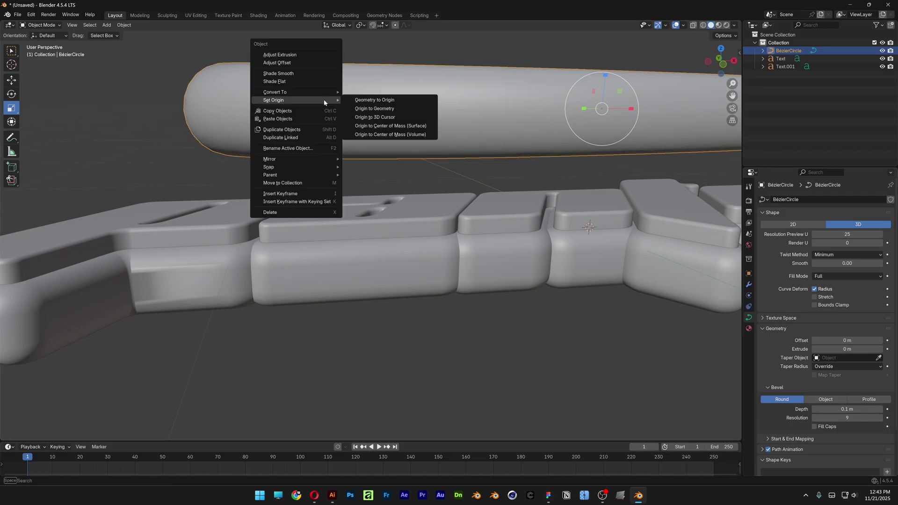
pyautogui.click(300, 73)
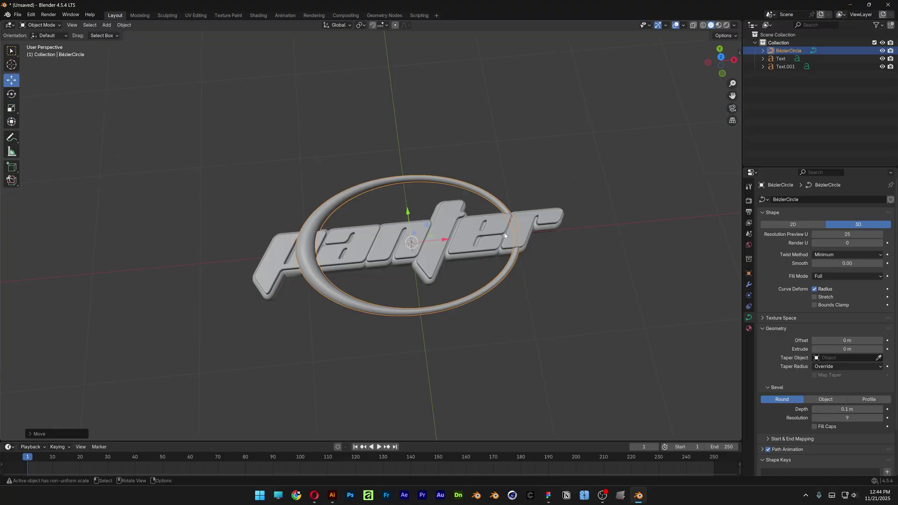
# Step: Resize the oval ring and rotate it so it tilts diagonally around the text, passing both behind and in front of the letters
pyautogui.press('s')
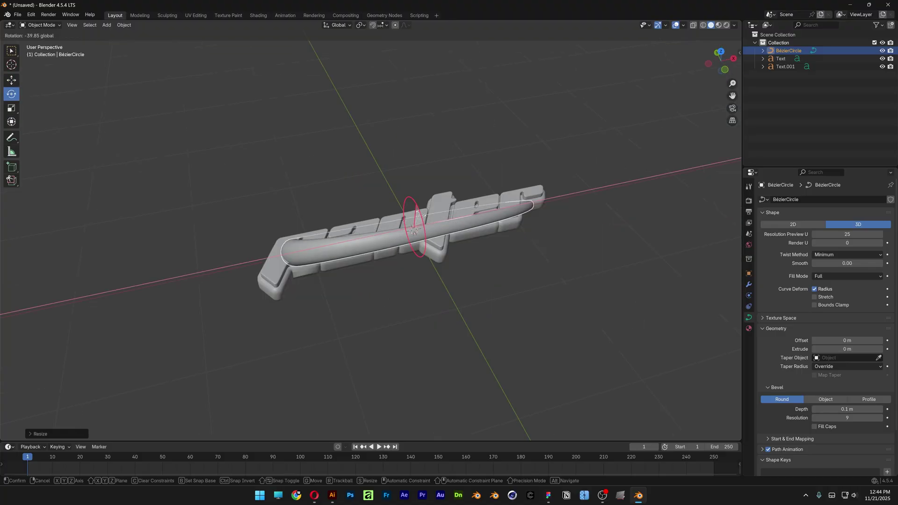
pyautogui.moveTo(417, 212); pyautogui.dragTo(420, 214)
pyautogui.moveTo(420, 214); pyautogui.dragTo(434, 248, button='middle')
pyautogui.moveTo(434, 248); pyautogui.dragTo(423, 242)
pyautogui.moveTo(568, 258); pyautogui.dragTo(560, 249, button='middle')
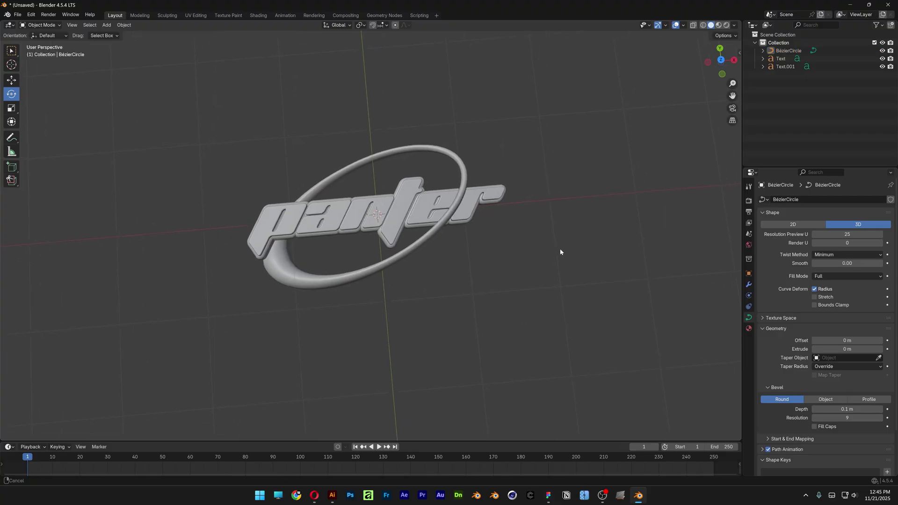
# Step: Add a mesh circle with 8 vertices and a 1 m radius at the logo's center
pyautogui.scroll(2, 370, 207)
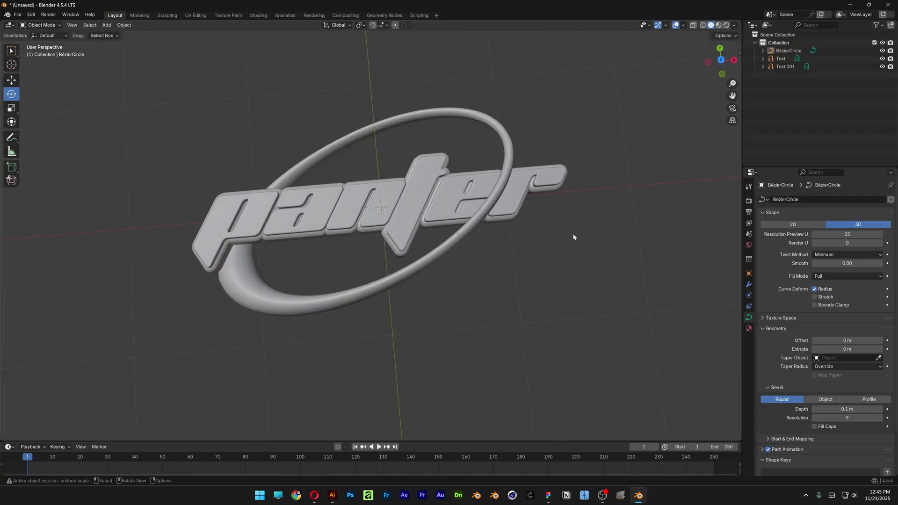
pyautogui.hotkey('shift', 'a')
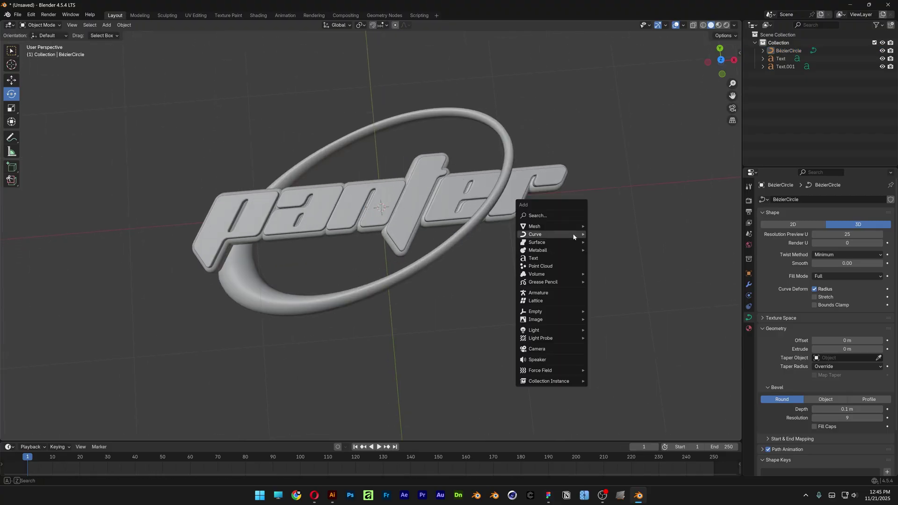
pyautogui.moveTo(570, 230)
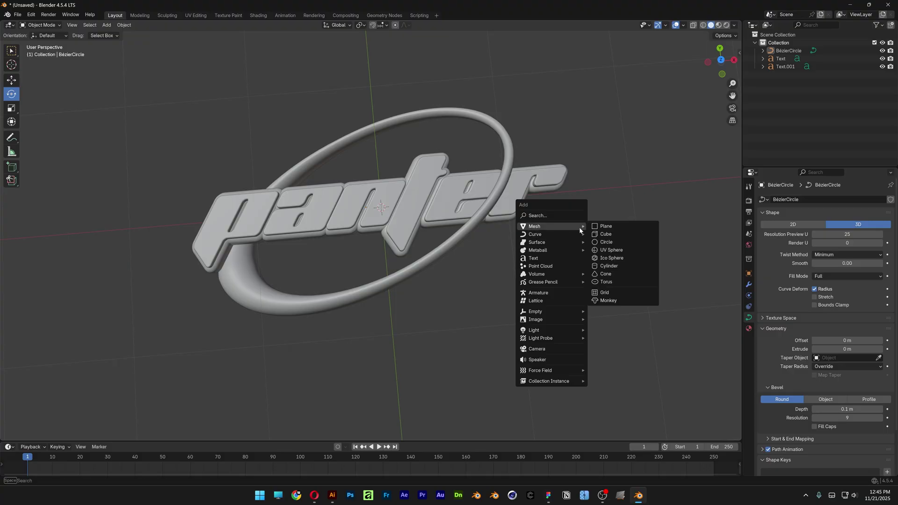
pyautogui.click(616, 243)
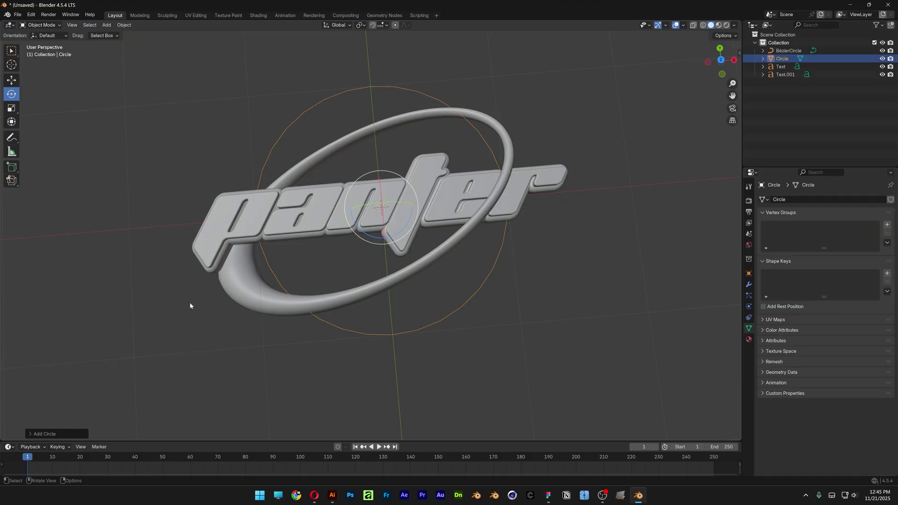
pyautogui.click(31, 433)
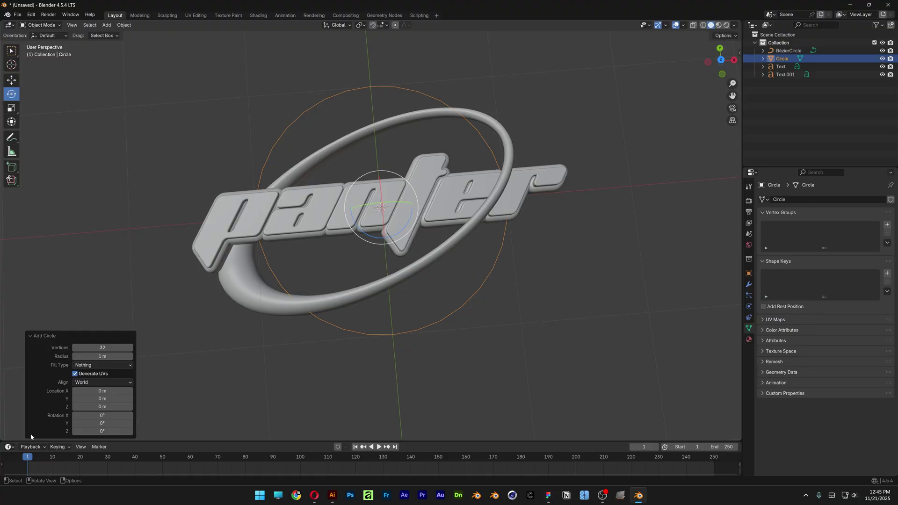
pyautogui.moveTo(99, 350); pyautogui.dragTo(84, 350)
pyautogui.click(98, 350)
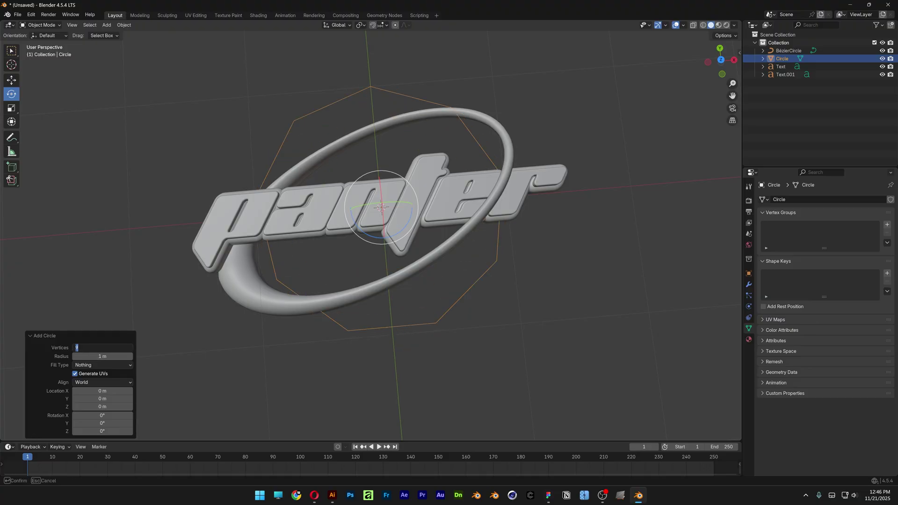
pyautogui.press('Return')
# Step: Move the eight-sided circle about 2.5 m along the X axis, clear of the logo
pyautogui.hotkey('shift', 'space')
pyautogui.press('g')
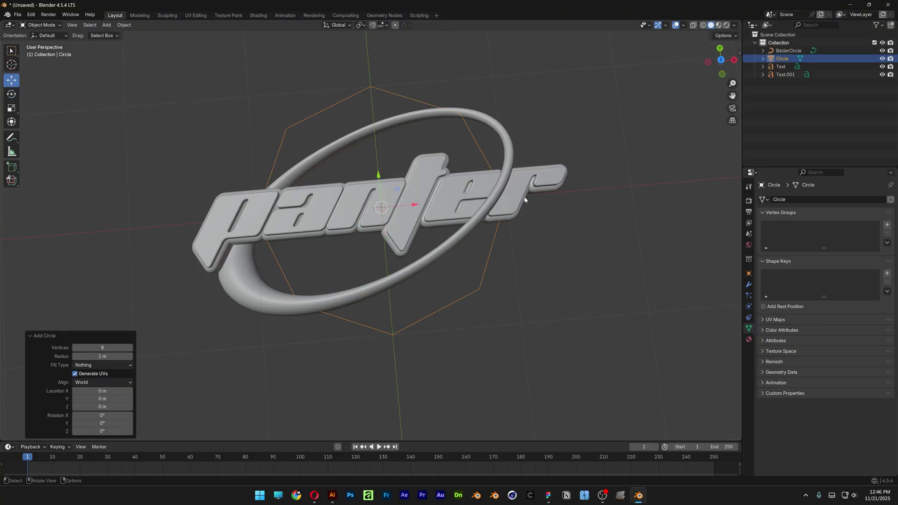
pyautogui.keyDown('shift'); pyautogui.moveTo(525, 198); pyautogui.dragTo(436, 211, button='middle'); pyautogui.keyUp('shift')
pyautogui.moveTo(328, 216); pyautogui.dragTo(456, 210)
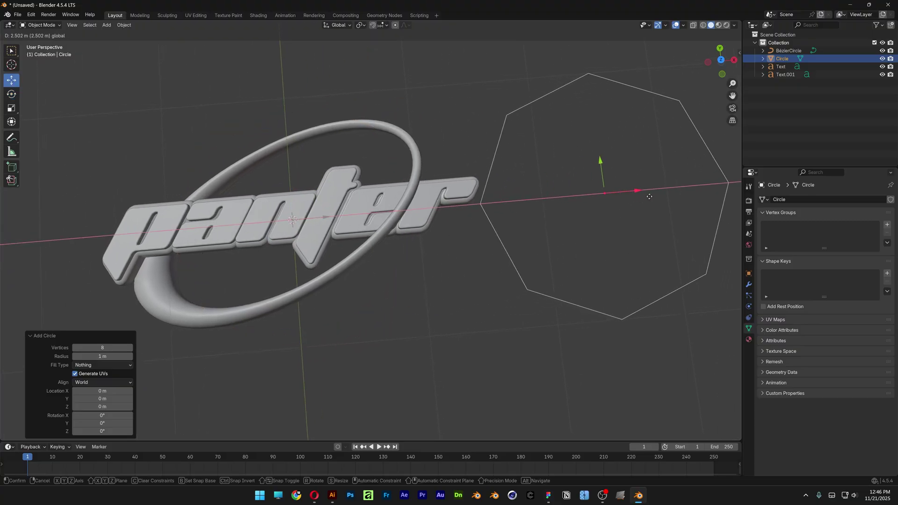
pyautogui.click(574, 231)
# Step: Scale the circle's four diagonal vertices inward in top view to form a four-pointed star
pyautogui.press('KP_Decimal')
pyautogui.press('Tab')
pyautogui.press('KP_7')
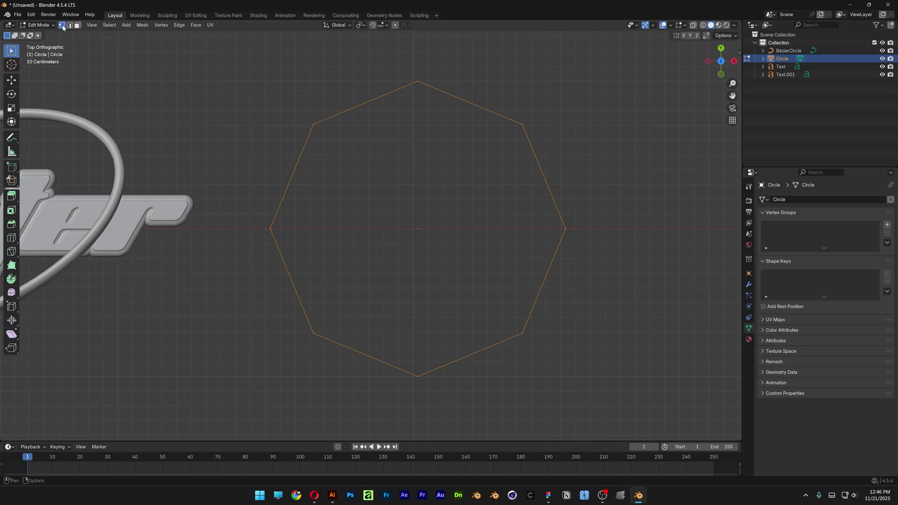
pyautogui.moveTo(295, 117); pyautogui.dragTo(596, 146)
pyautogui.keyDown('shift'); pyautogui.moveTo(546, 345); pyautogui.dragTo(285, 304); pyautogui.keyUp('shift')
pyautogui.scroll(1, 481, 323)
pyautogui.click(11, 108)
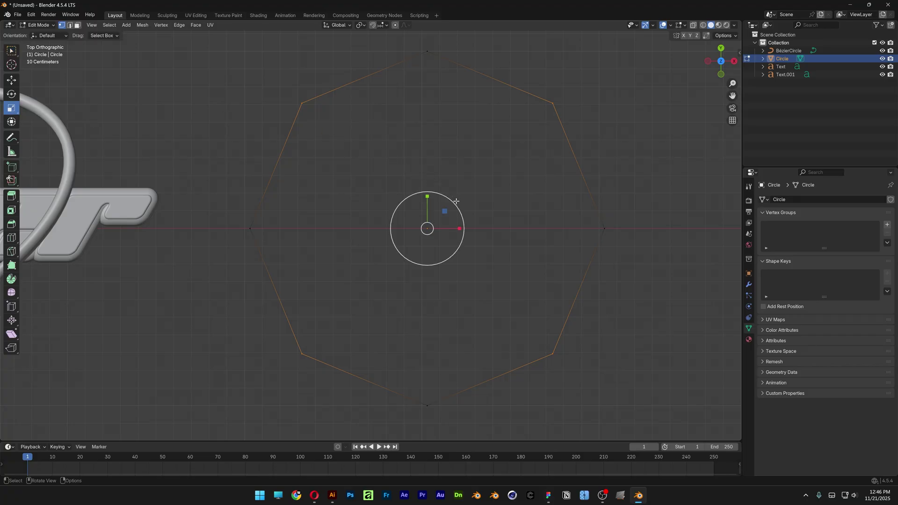
pyautogui.moveTo(456, 201); pyautogui.dragTo(435, 211)
# Step: Fill the star outline with a face and extrude it upward about 0.18 m
pyautogui.moveTo(435, 212); pyautogui.dragTo(475, 200, button='middle')
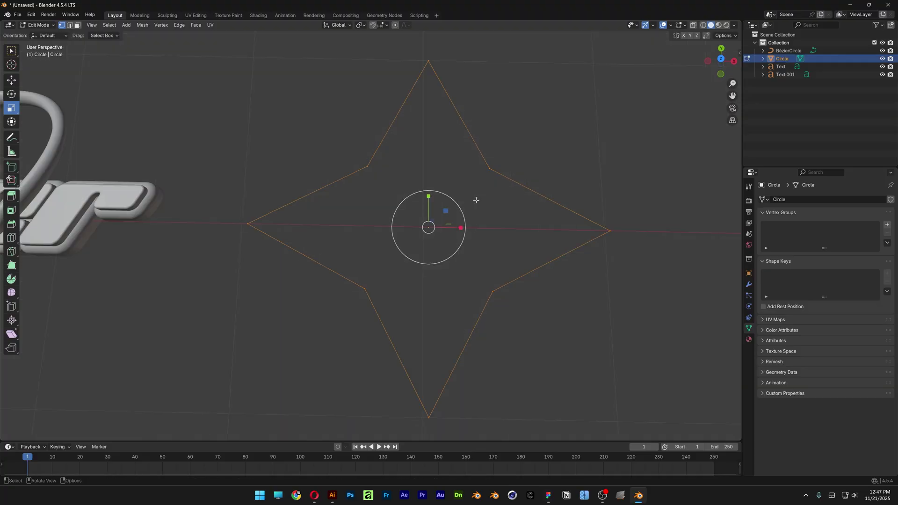
pyautogui.rightClick(475, 200)
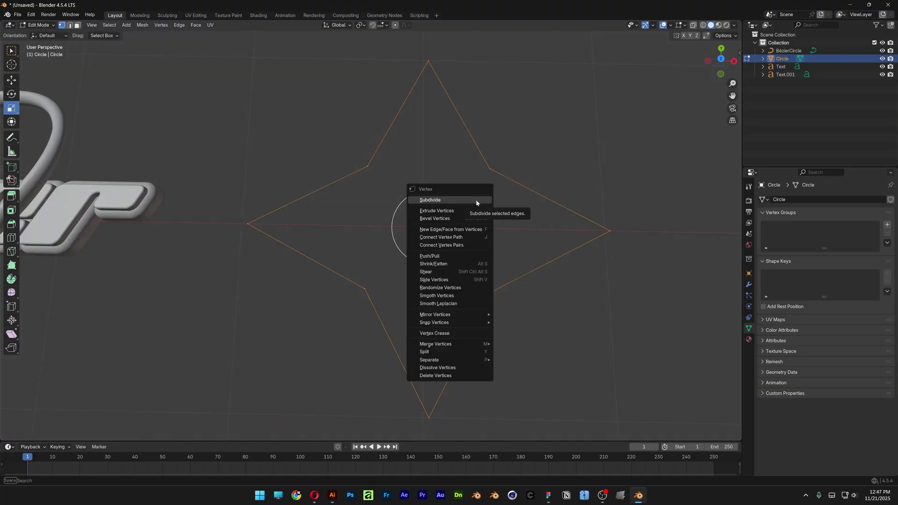
pyautogui.click(469, 230)
pyautogui.moveTo(470, 230); pyautogui.dragTo(498, 215, button='middle')
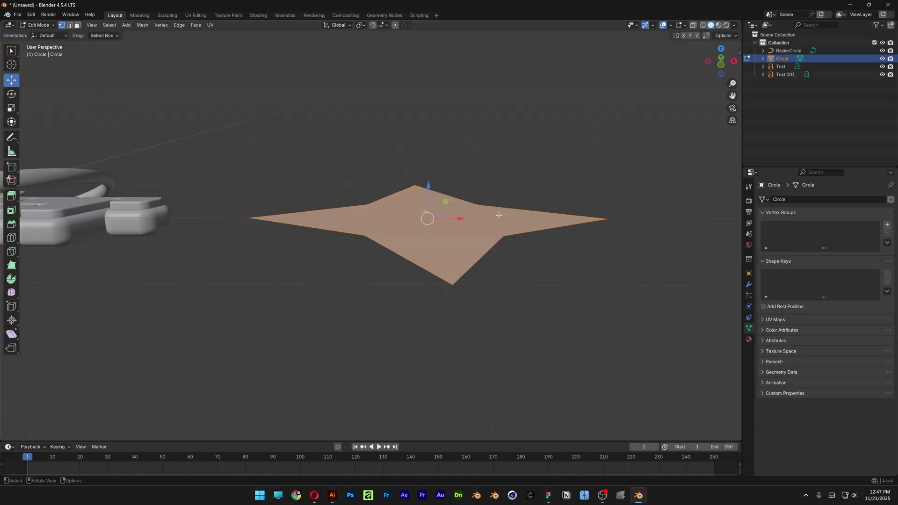
pyautogui.press('e')
pyautogui.click(193, 62)
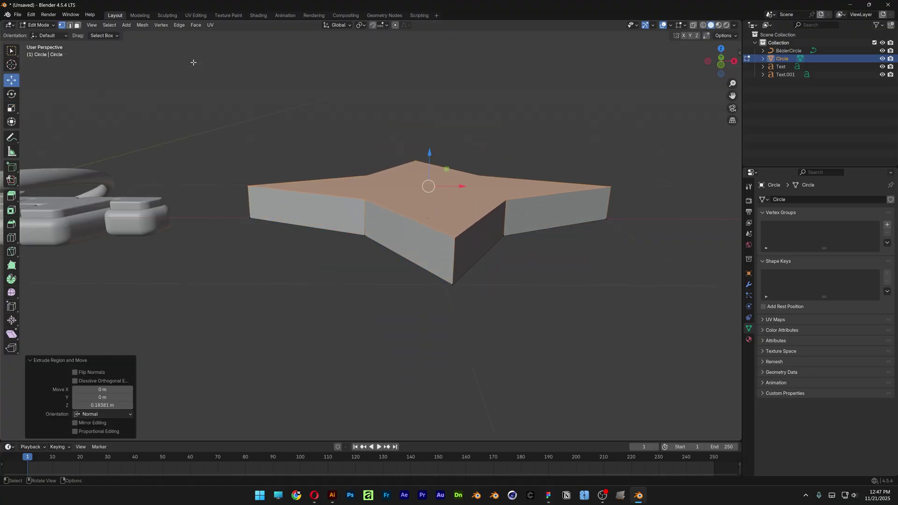
# Step: Bevel the four vertical edges at the star's tips with a single-segment bevel to blunt the points
pyautogui.click(70, 26)
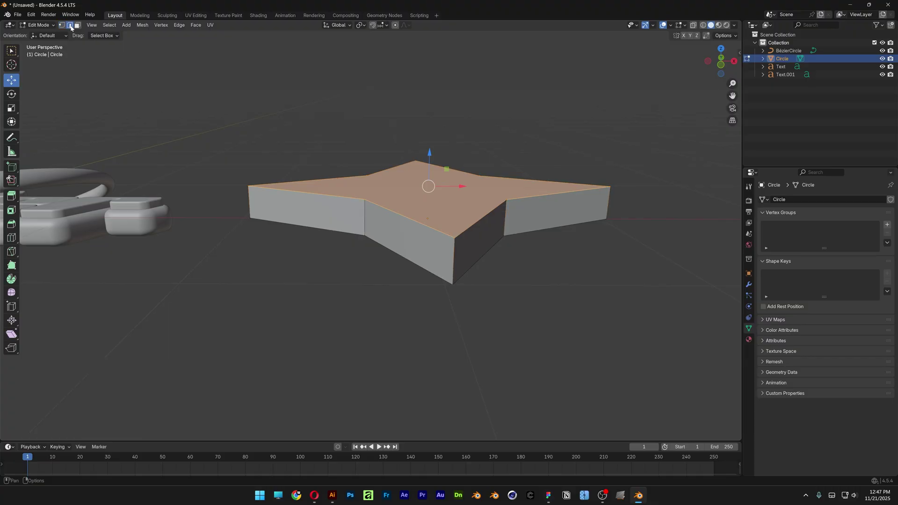
pyautogui.click(251, 203)
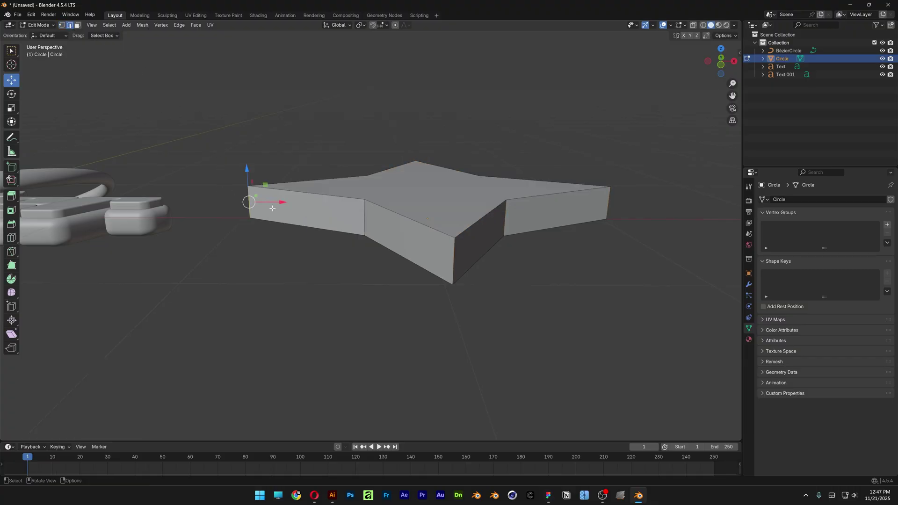
pyautogui.keyDown('shift'); pyautogui.click(453, 265); pyautogui.keyUp('shift')
pyautogui.moveTo(493, 254); pyautogui.dragTo(582, 243, button='middle')
pyautogui.keyDown('shift'); pyautogui.click(584, 262); pyautogui.keyUp('shift')
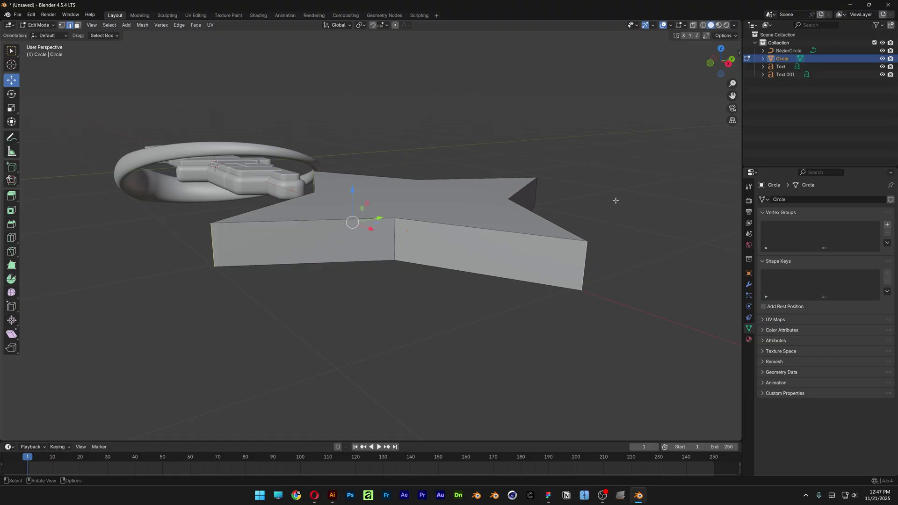
pyautogui.moveTo(616, 201); pyautogui.dragTo(538, 223, button='middle')
pyautogui.keyDown('shift'); pyautogui.click(499, 257); pyautogui.keyUp('shift')
pyautogui.moveTo(499, 257); pyautogui.dragTo(20, 227, button='middle')
pyautogui.click(12, 225)
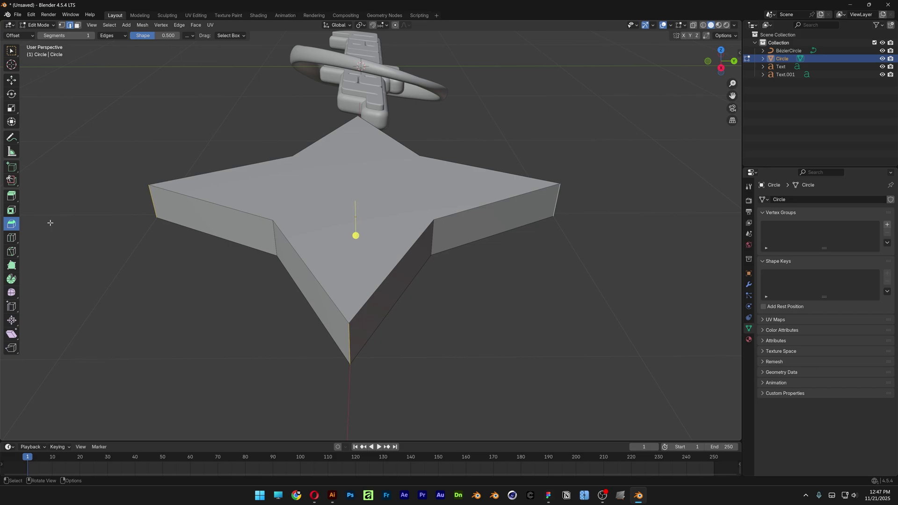
pyautogui.moveTo(355, 235); pyautogui.dragTo(356, 227)
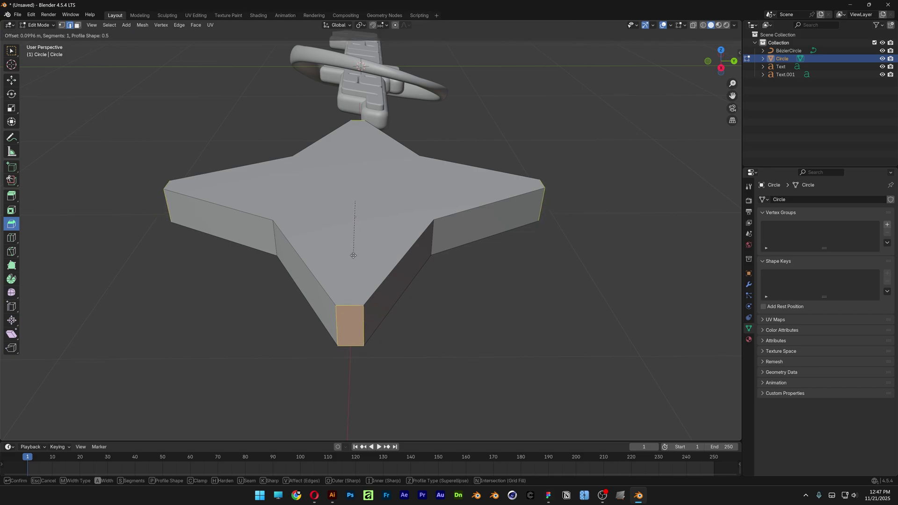
pyautogui.click(356, 274)
# Step: Bevel all edges of the star about 0.06 m wide, add more bevel segments for rounding, and return to Object Mode
pyautogui.moveTo(355, 273); pyautogui.dragTo(473, 199, button='middle')
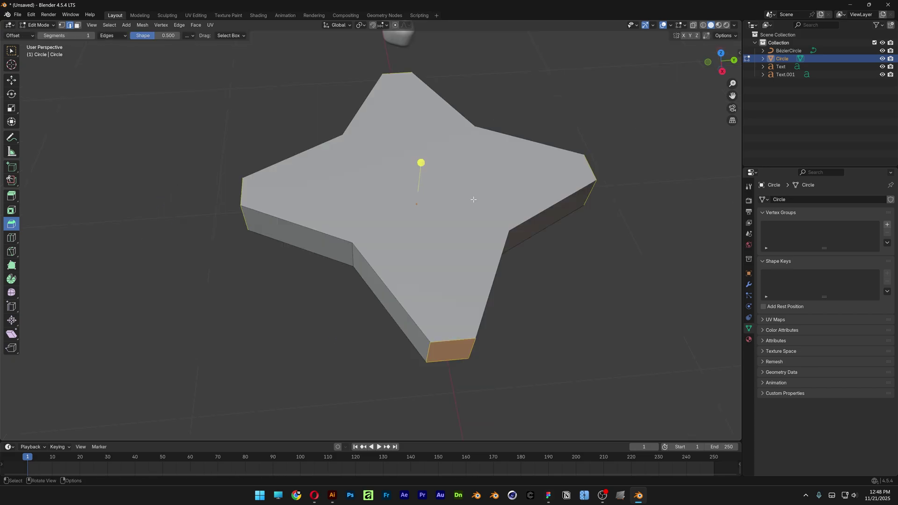
pyautogui.press('a')
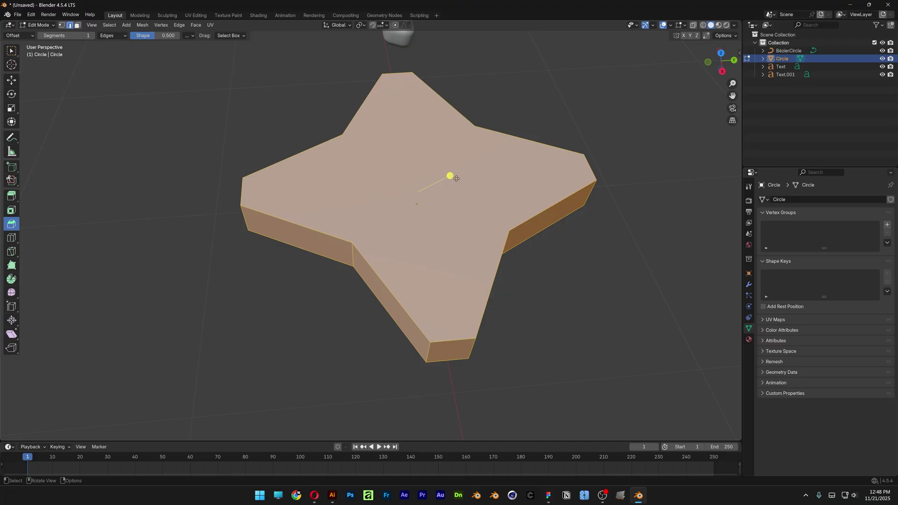
pyautogui.hotkey('ctrl', 'b')
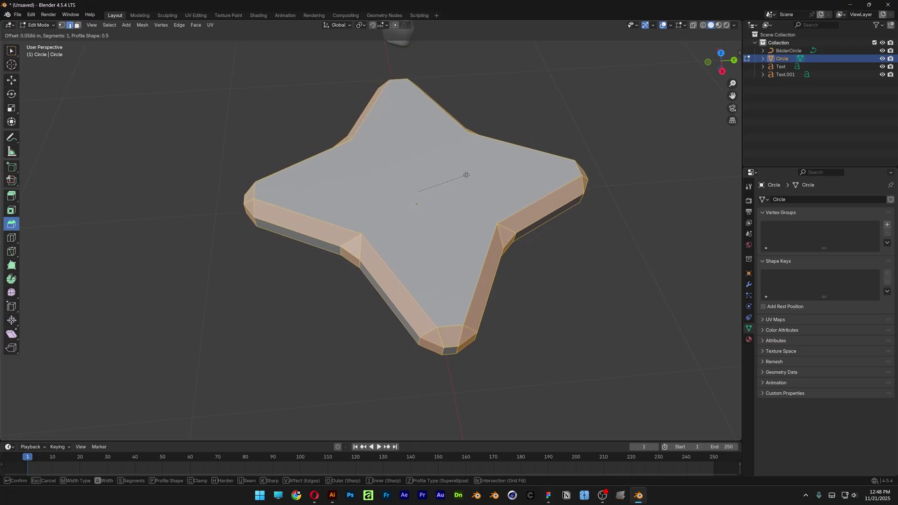
pyautogui.click(466, 175)
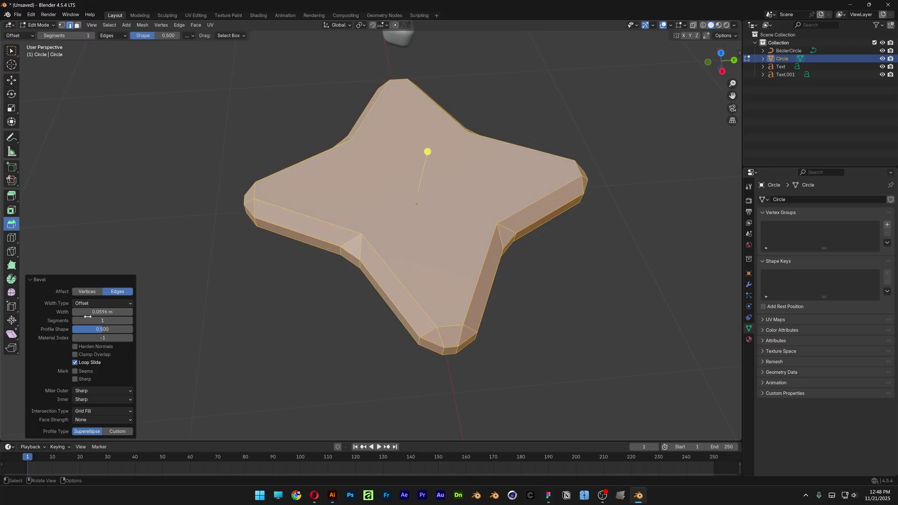
pyautogui.moveTo(90, 320); pyautogui.dragTo(113, 312)
pyautogui.moveTo(431, 200)
pyautogui.mouseDown(button='middle')
pyautogui.moveTo(431, 223)
pyautogui.moveTo(433, 190)
pyautogui.mouseUp(button='middle')
pyautogui.press('Tab')
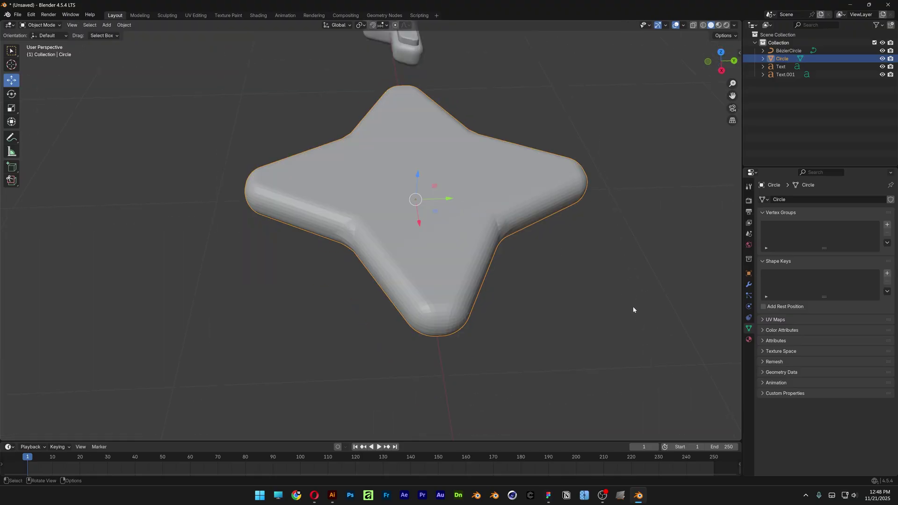
# Step: Shade the star smooth and place it, scaled down, over the ring's upper-right curve
pyautogui.rightClick(500, 185)
pyautogui.click(500, 185)
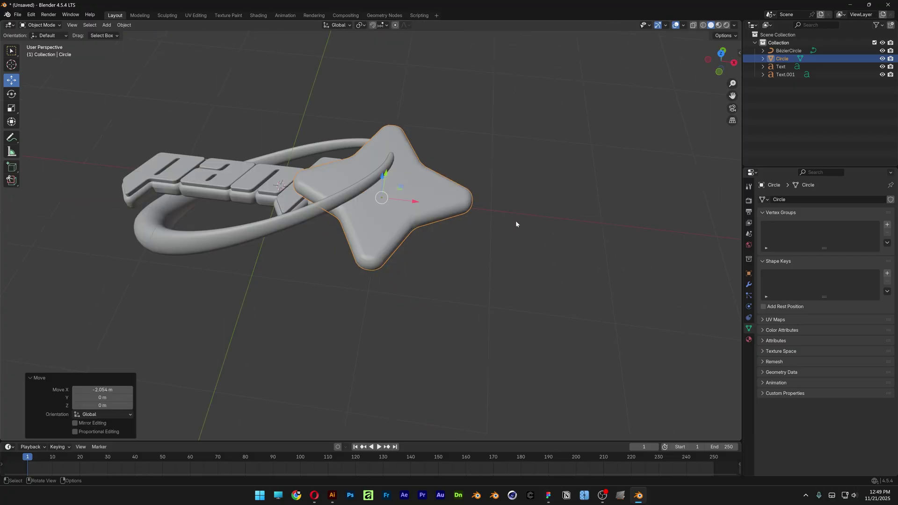
pyautogui.press('s')
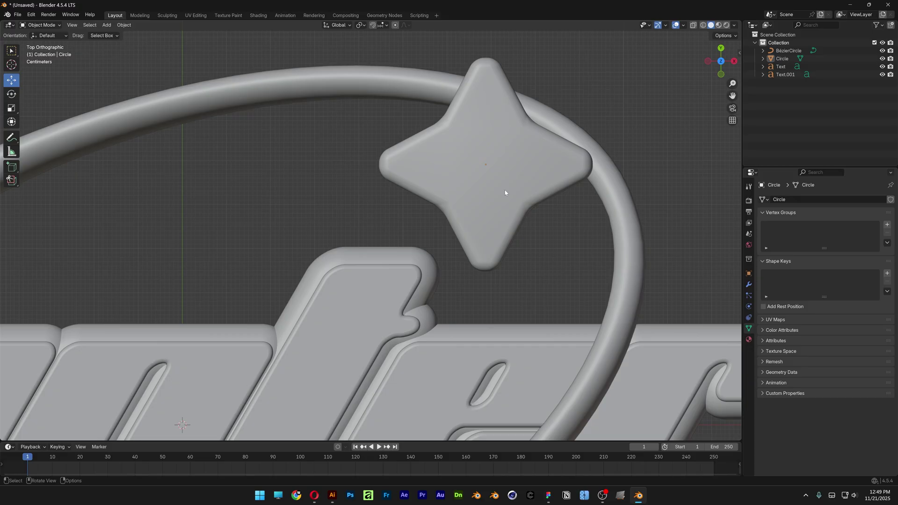
# Step: Add a Remesh modifier to the star in Smooth mode
pyautogui.click(505, 192)
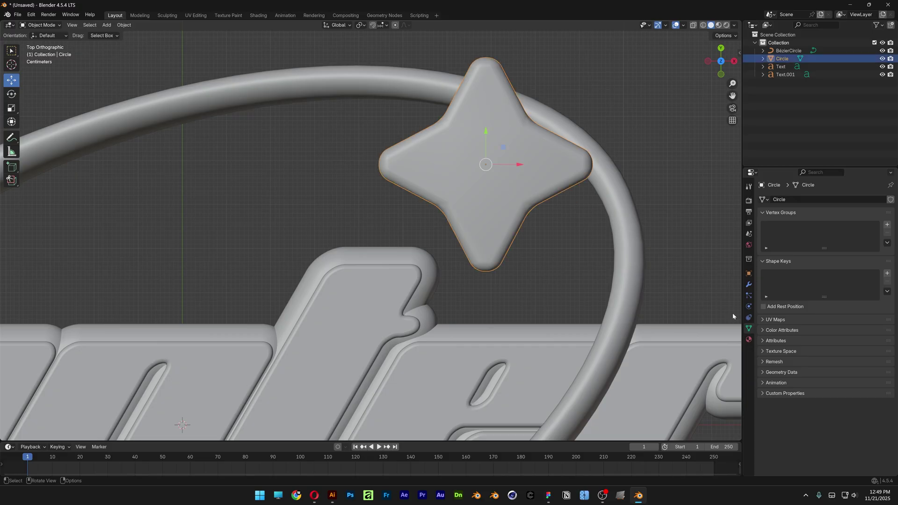
pyautogui.click(748, 285)
pyautogui.click(836, 200)
pyautogui.write('rem')
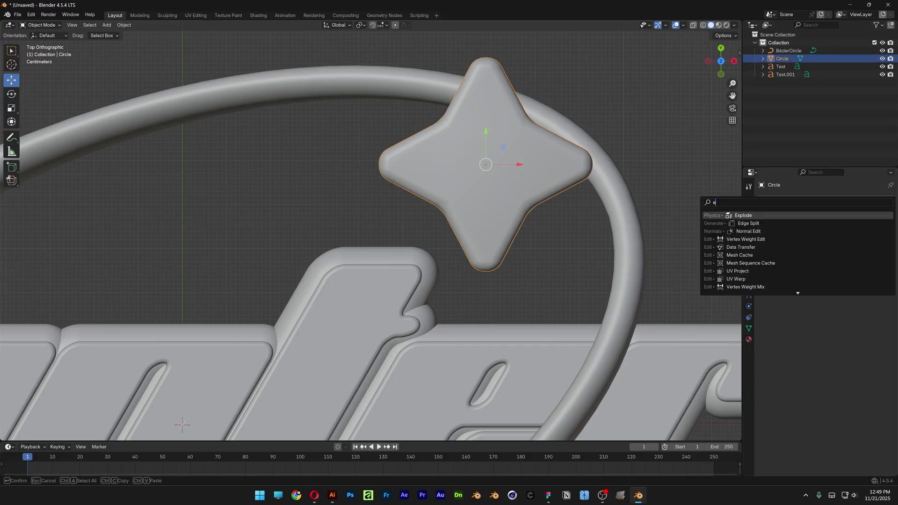
pyautogui.click(820, 218)
pyautogui.click(813, 224)
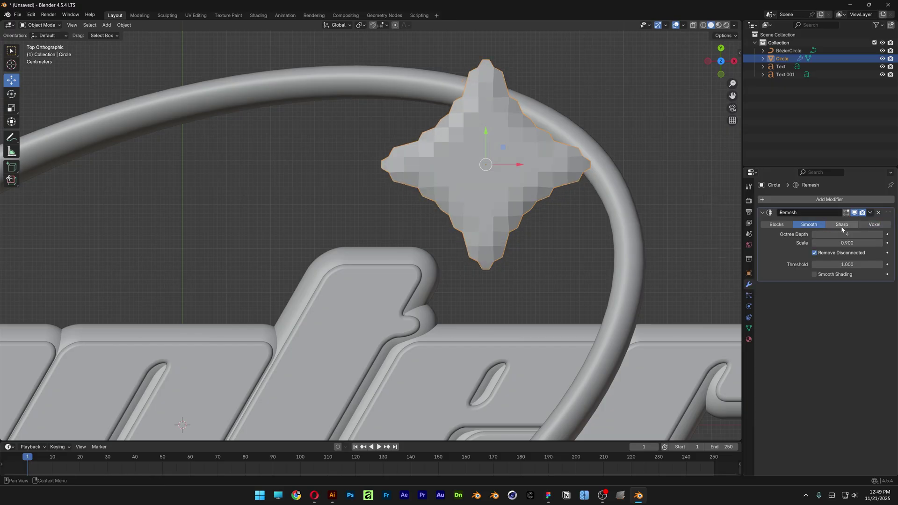
# Step: Raise the Remesh modifier's octree depth to 8 and apply the modifier to the star
pyautogui.click(880, 235)
pyautogui.click(880, 235)
pyautogui.click(880, 235)
pyautogui.click(879, 234)
pyautogui.click(880, 235)
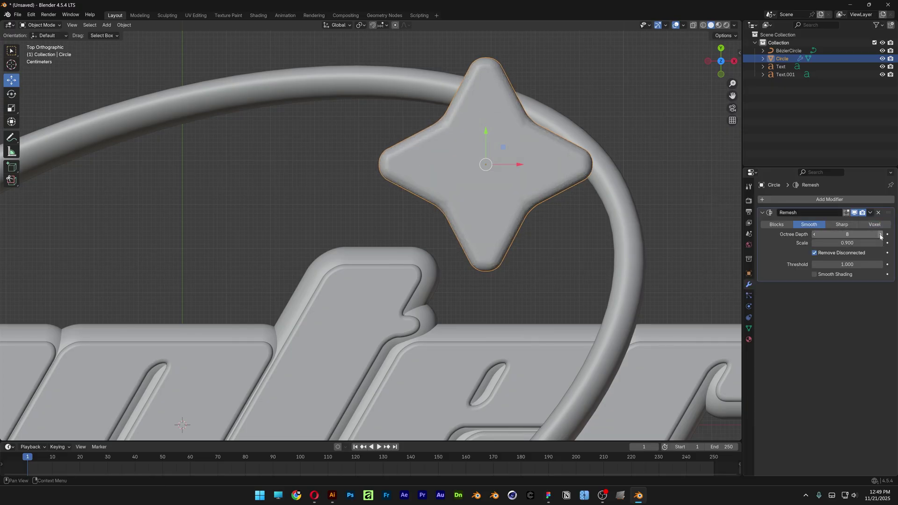
pyautogui.click(870, 213)
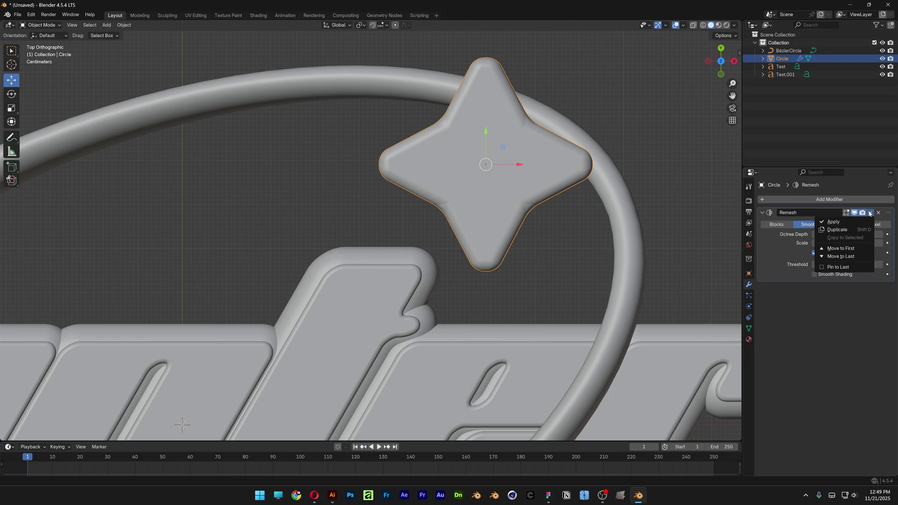
pyautogui.click(853, 222)
# Step: Add a Corrective Smooth modifier to the star with Only Smooth enabled, factor 1.000 and repeat 200, and apply it
pyautogui.click(833, 199)
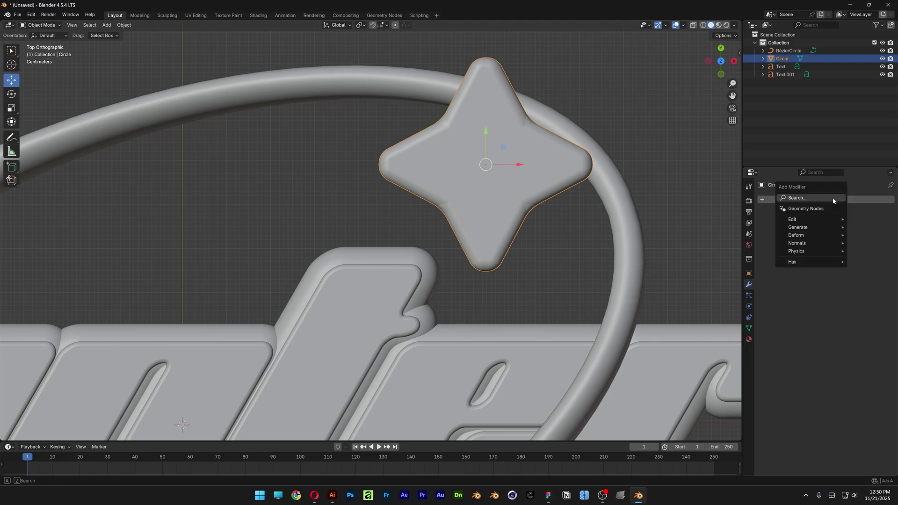
pyautogui.write('smooth c')
pyautogui.press('Return')
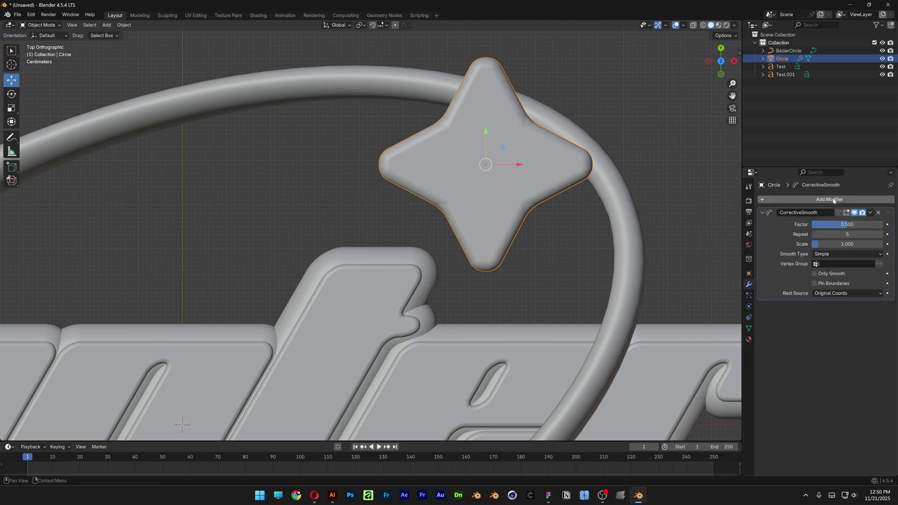
pyautogui.click(814, 274)
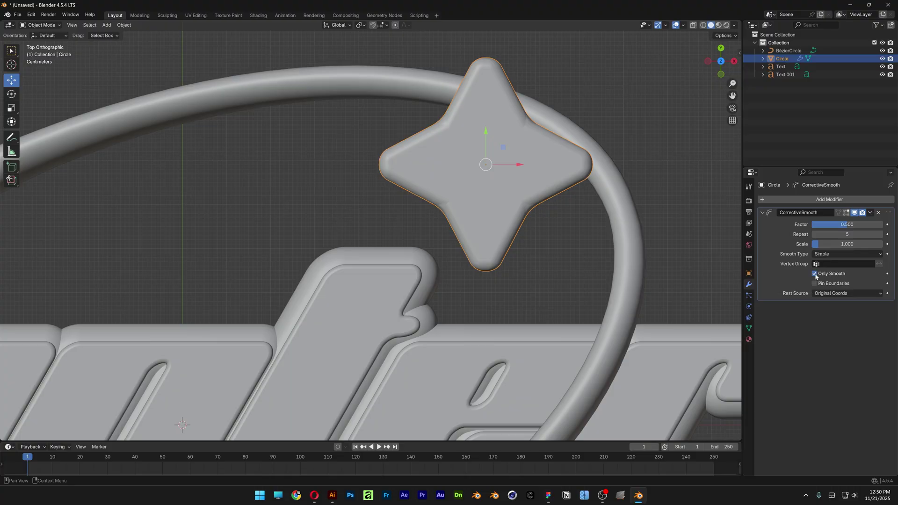
pyautogui.moveTo(849, 228); pyautogui.dragTo(882, 235)
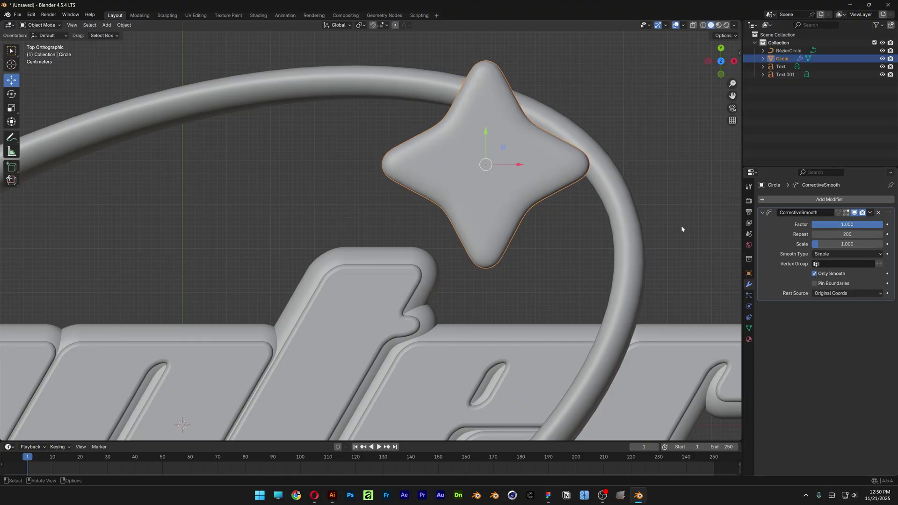
pyautogui.moveTo(681, 225); pyautogui.dragTo(509, 247, button='middle')
pyautogui.scroll(2, 509, 247)
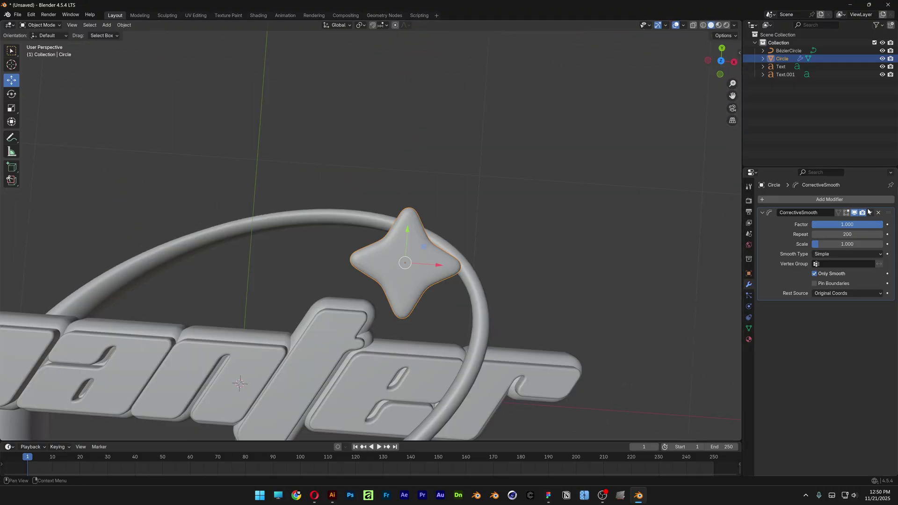
pyautogui.click(870, 213)
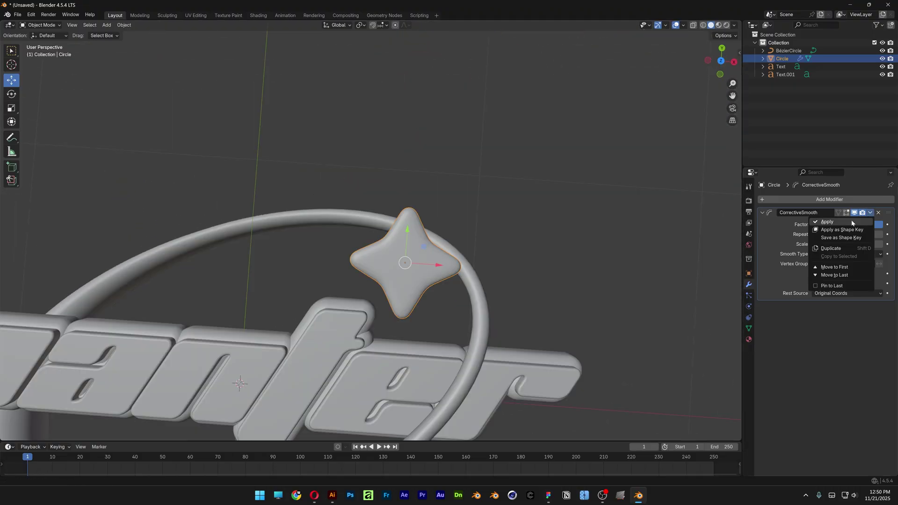
pyautogui.click(852, 222)
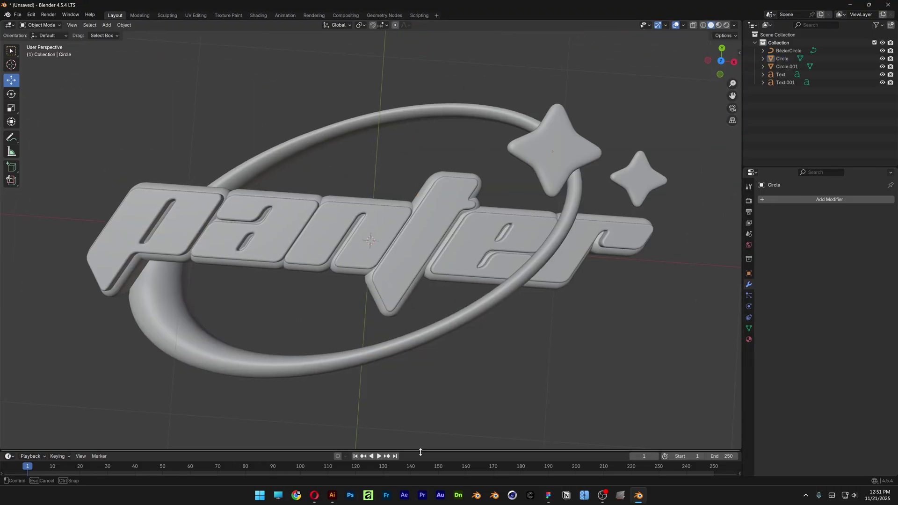
# Step: Turn the timeline area into a taller Shader Editor and show the viewport in Material Preview shading
pyautogui.moveTo(436, 472); pyautogui.dragTo(437, 241)
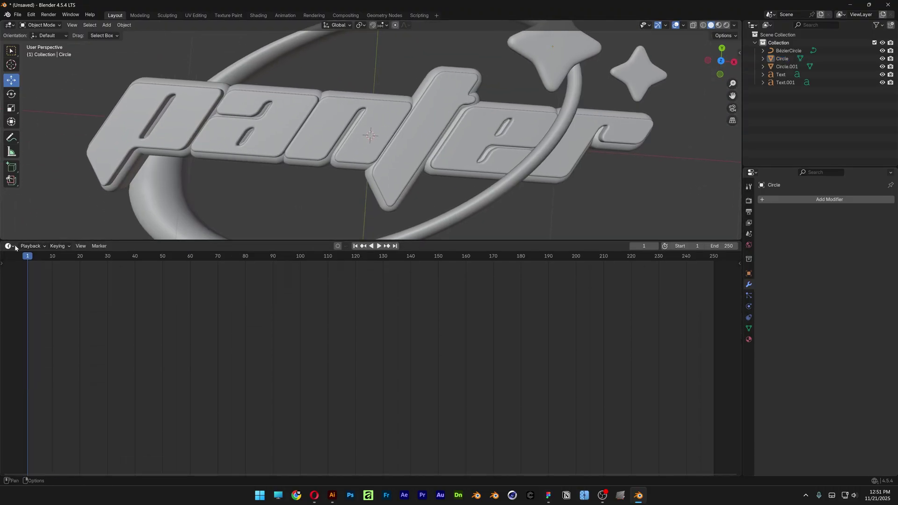
pyautogui.click(9, 246)
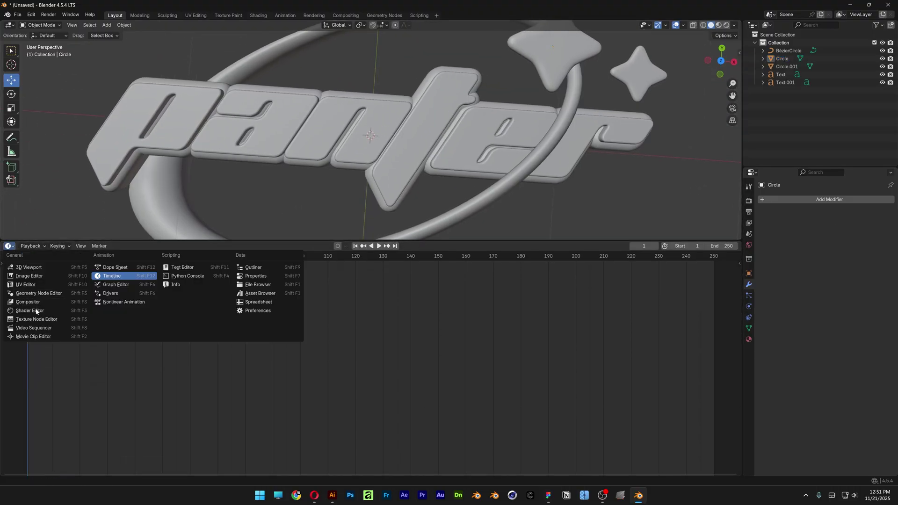
pyautogui.click(30, 311)
pyautogui.moveTo(234, 241); pyautogui.dragTo(233, 361)
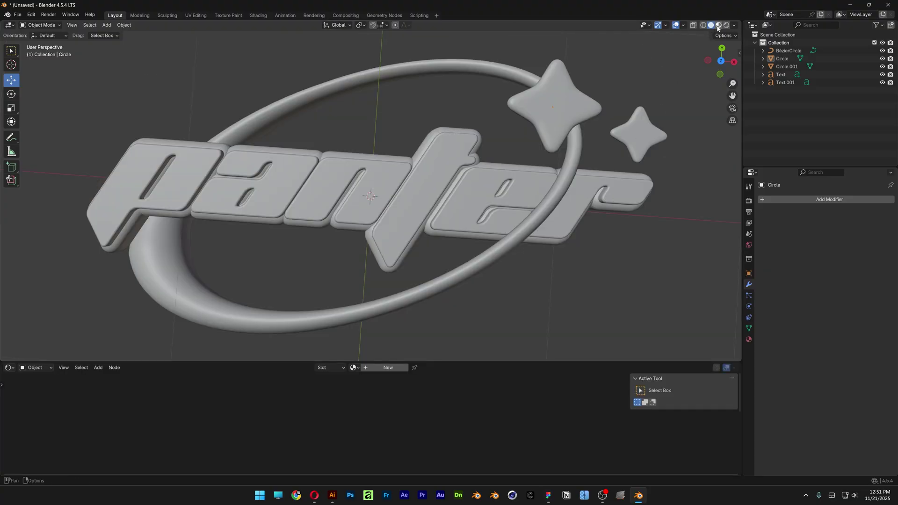
pyautogui.click(718, 26)
# Step: Give the logo's front lettering a new material with a blue base color and reduced roughness
pyautogui.click(415, 220)
pyautogui.click(388, 368)
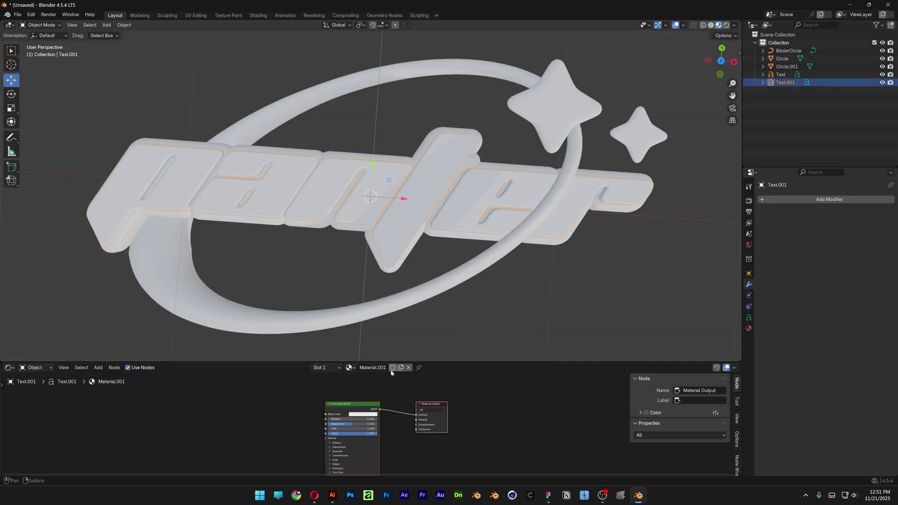
pyautogui.moveTo(402, 361); pyautogui.dragTo(402, 261)
pyautogui.click(401, 321)
pyautogui.moveTo(449, 179); pyautogui.dragTo(449, 173)
pyautogui.moveTo(428, 205); pyautogui.dragTo(441, 196)
pyautogui.moveTo(371, 344); pyautogui.dragTo(333, 345)
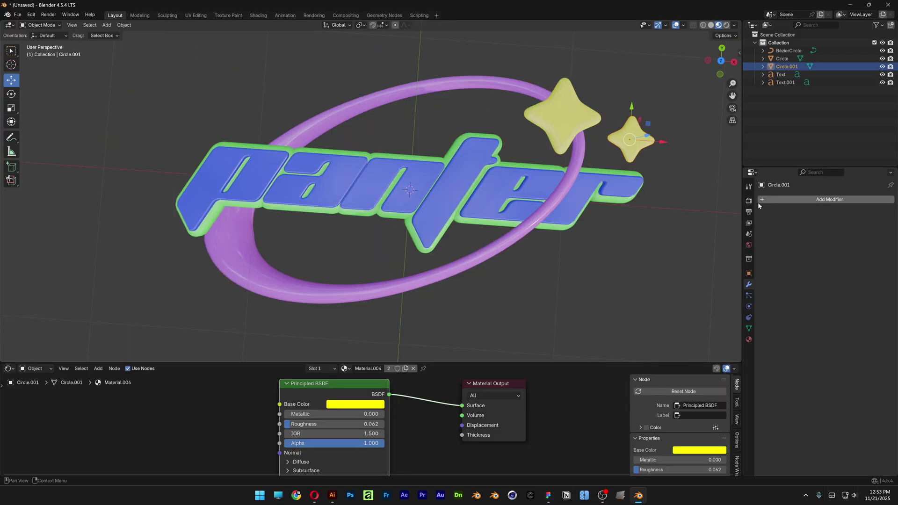
# Step: Set the render engine to Cycles on GPU Compute with 50 maximum viewport samples
pyautogui.click(749, 201)
pyautogui.click(835, 200)
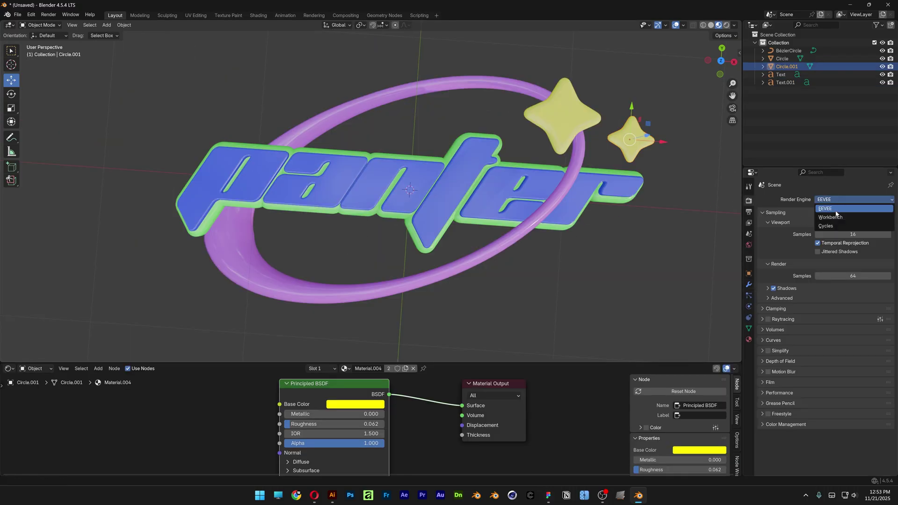
pyautogui.click(833, 230)
pyautogui.click(835, 219)
pyautogui.click(833, 236)
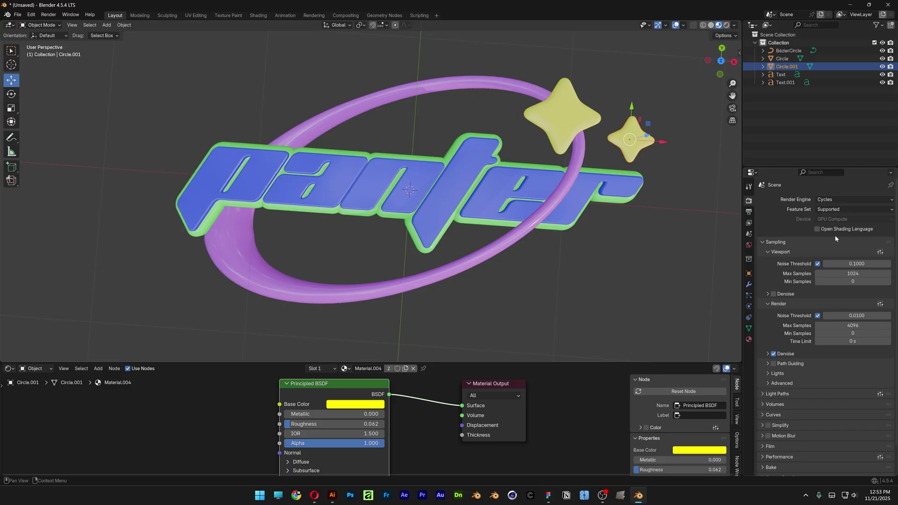
pyautogui.click(852, 274)
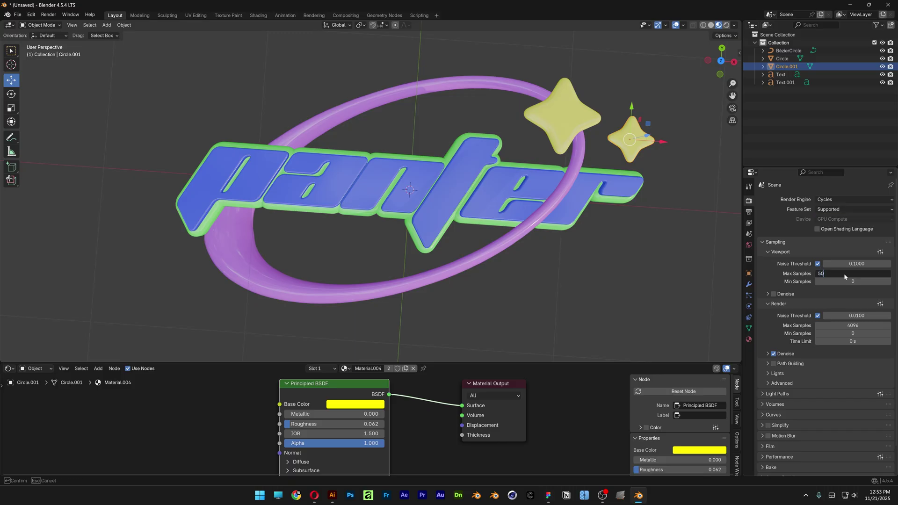
pyautogui.write('50')
pyautogui.press('Return')
# Step: Switch the shader nodes to World and add an Environment Texture with Mapping and Texture Coordinate nodes to the Background color
pyautogui.click(41, 369)
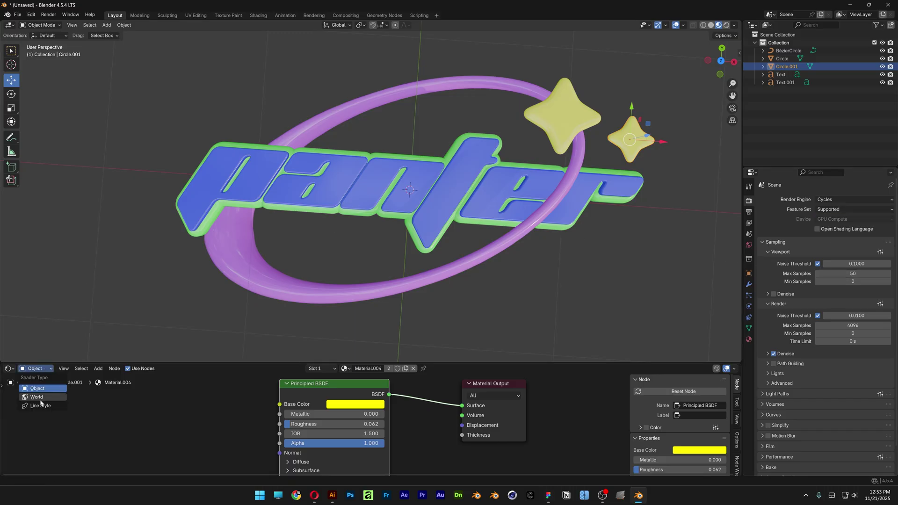
pyautogui.click(36, 397)
pyautogui.moveTo(411, 363); pyautogui.dragTo(412, 202)
pyautogui.moveTo(422, 371); pyautogui.dragTo(386, 274)
pyautogui.hotkey('ctrl', 't')
pyautogui.press('n')
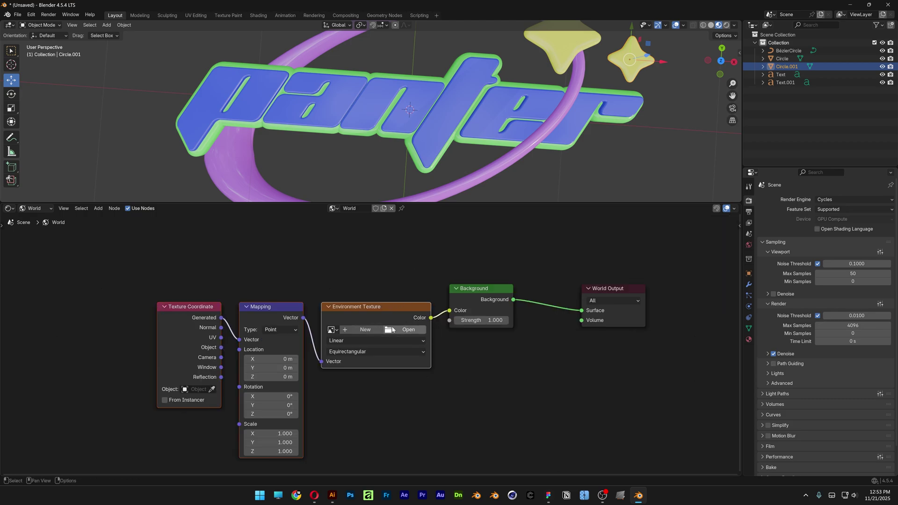
# Step: Load studio_small_09_4k.exr into the Environment Texture and show the logo in Rendered viewport shading
pyautogui.click(400, 330)
pyautogui.click(484, 173)
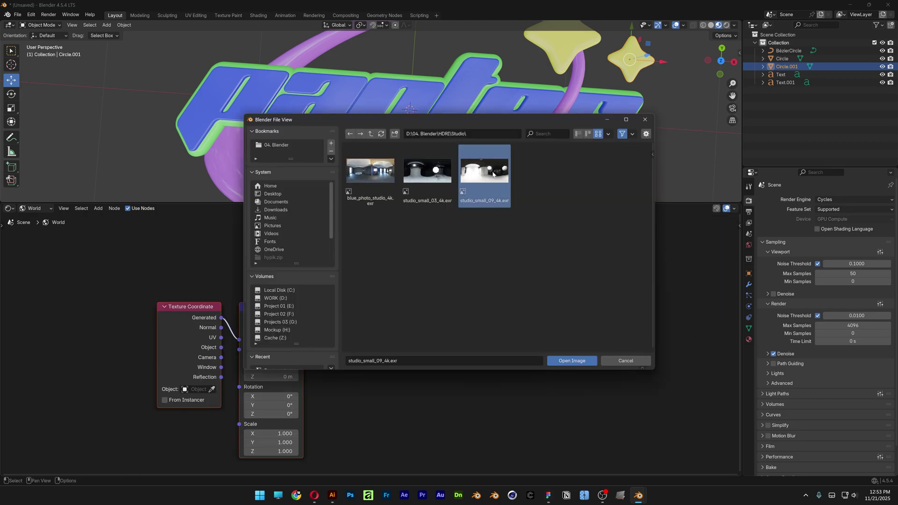
pyautogui.click(571, 360)
pyautogui.moveTo(654, 205); pyautogui.dragTo(654, 348)
pyautogui.click(726, 26)
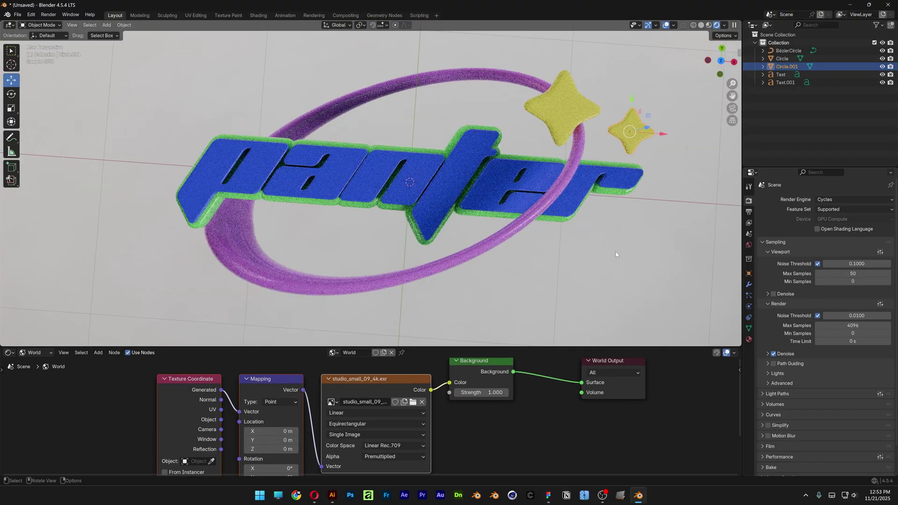
pyautogui.click(602, 270)
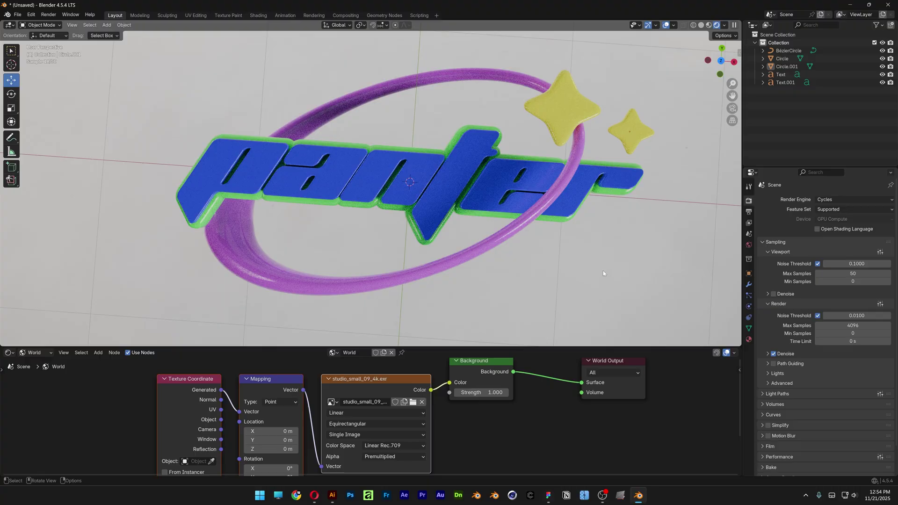